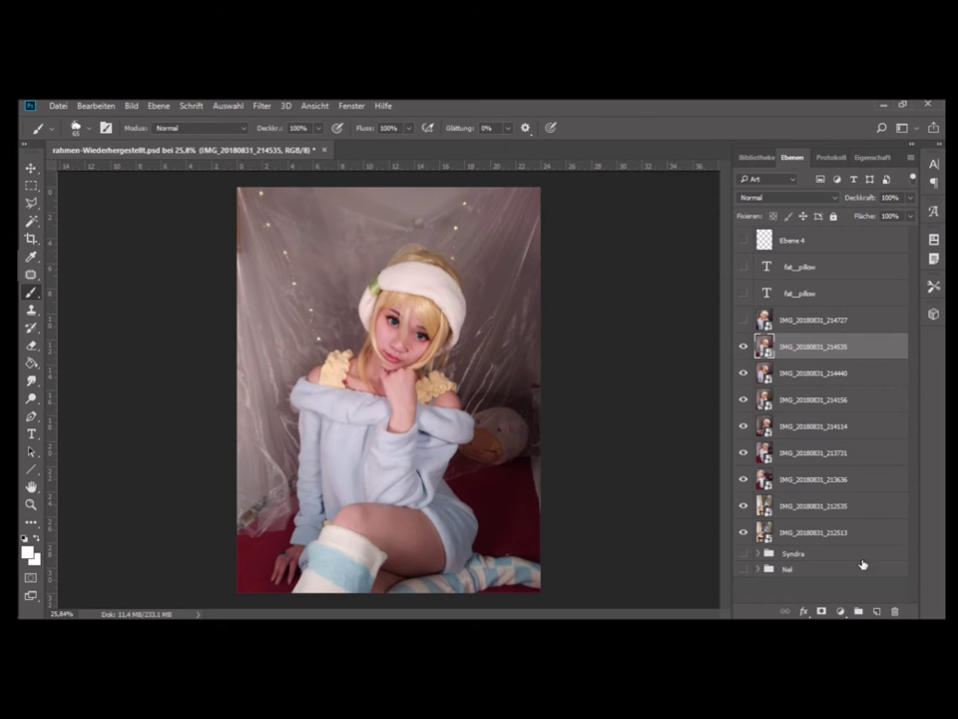
Step: Add a Brightness/Contrast adjustment layer with brightness -150
click(839, 611)
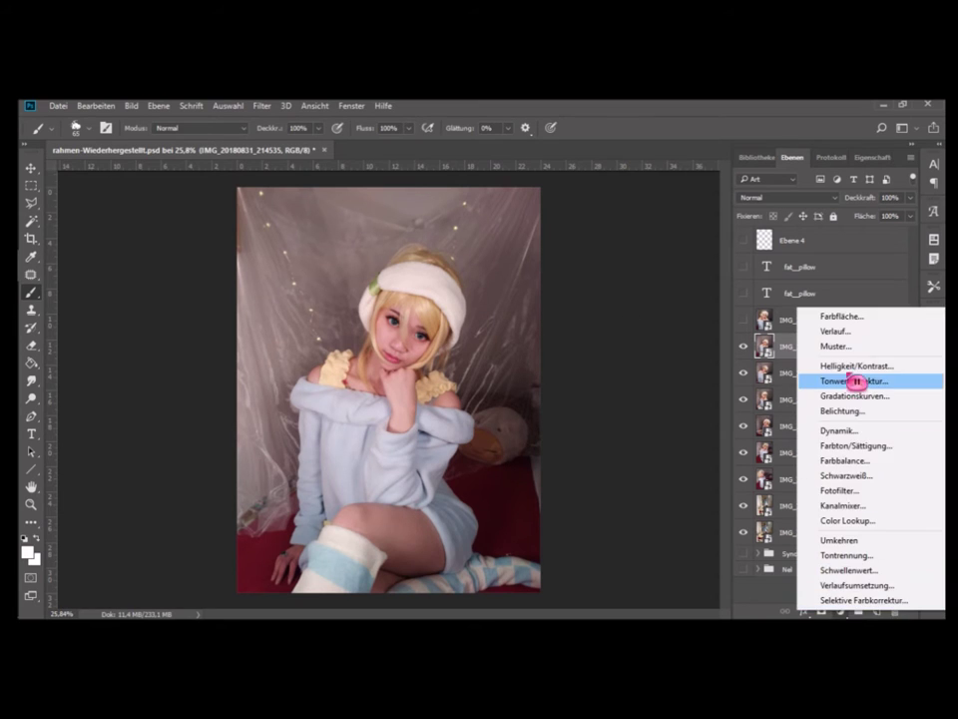
click(848, 366)
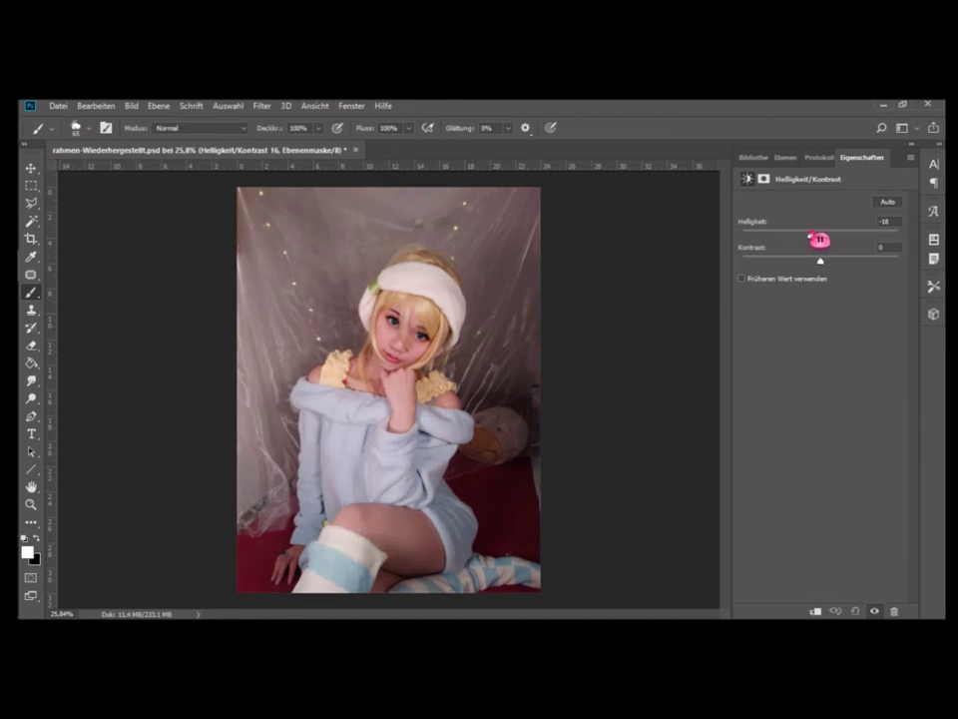
drag(825, 241, 743, 233)
Step: Paint the mask black with a soft 1811 px brush to restore the cosplayer's brightness
click(46, 543)
click(88, 132)
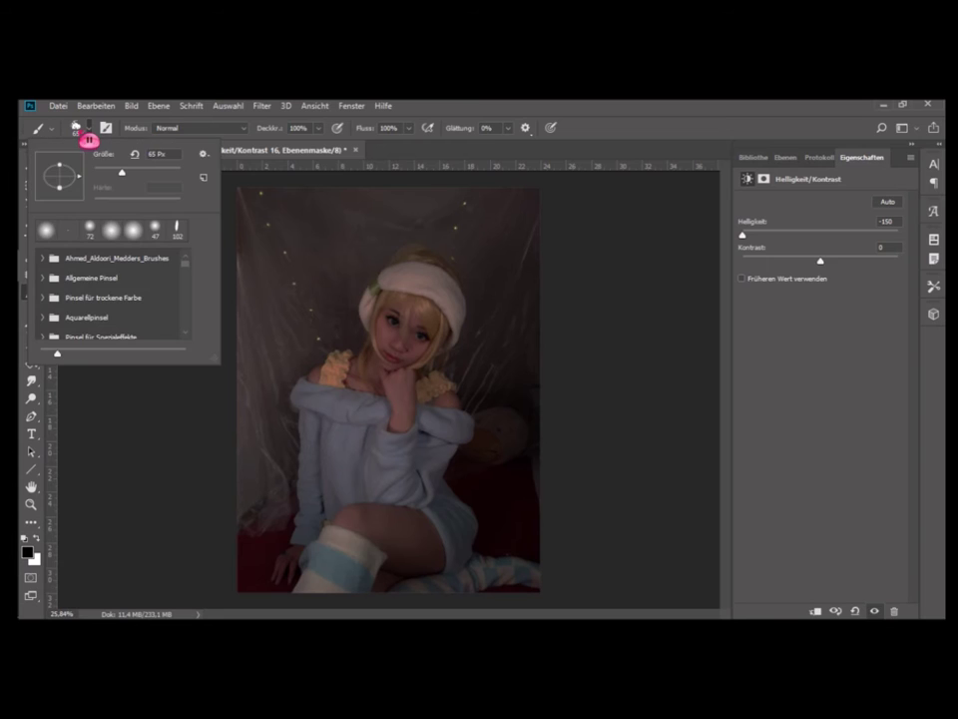
click(46, 231)
mouse_move(122, 172)
mouse_down()
mouse_move(169, 172)
mouse_move(229, 210)
mouse_up()
click(407, 363)
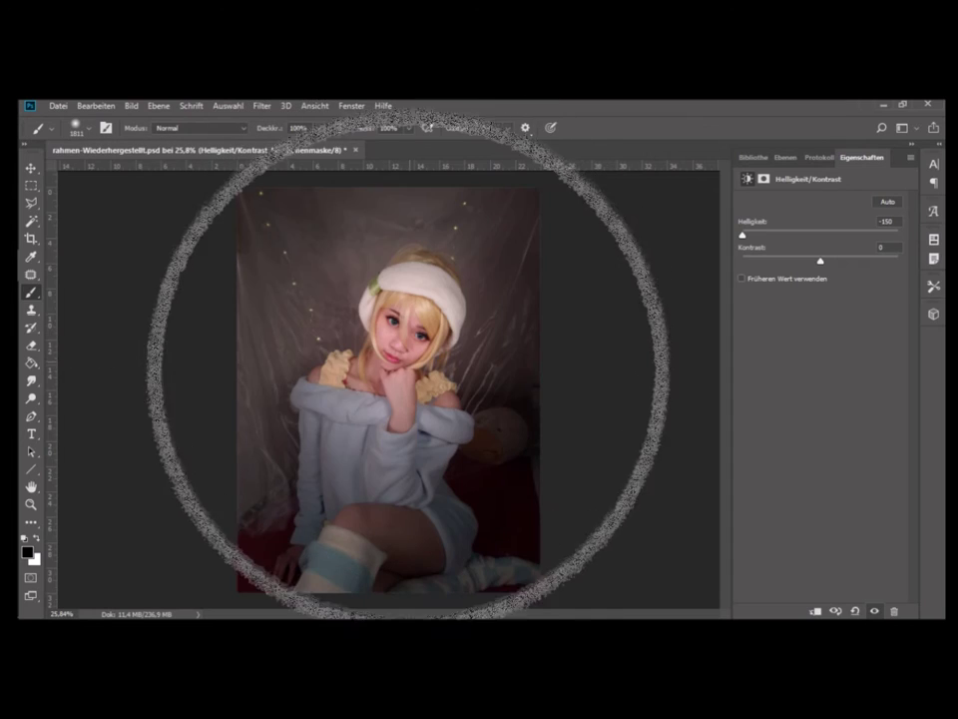
drag(407, 363, 422, 599)
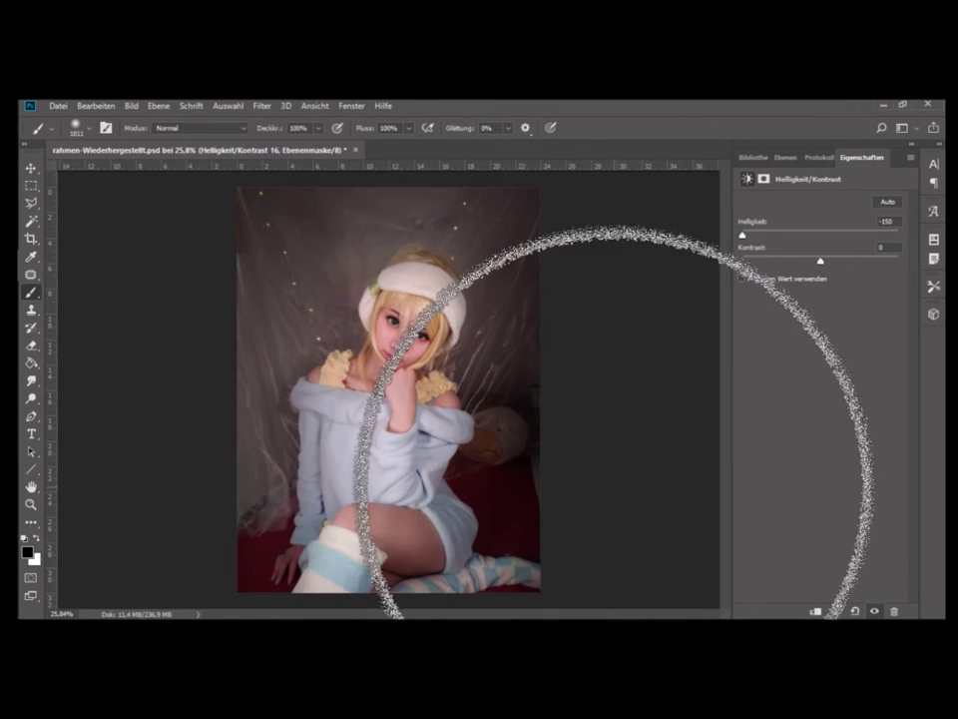
click(795, 161)
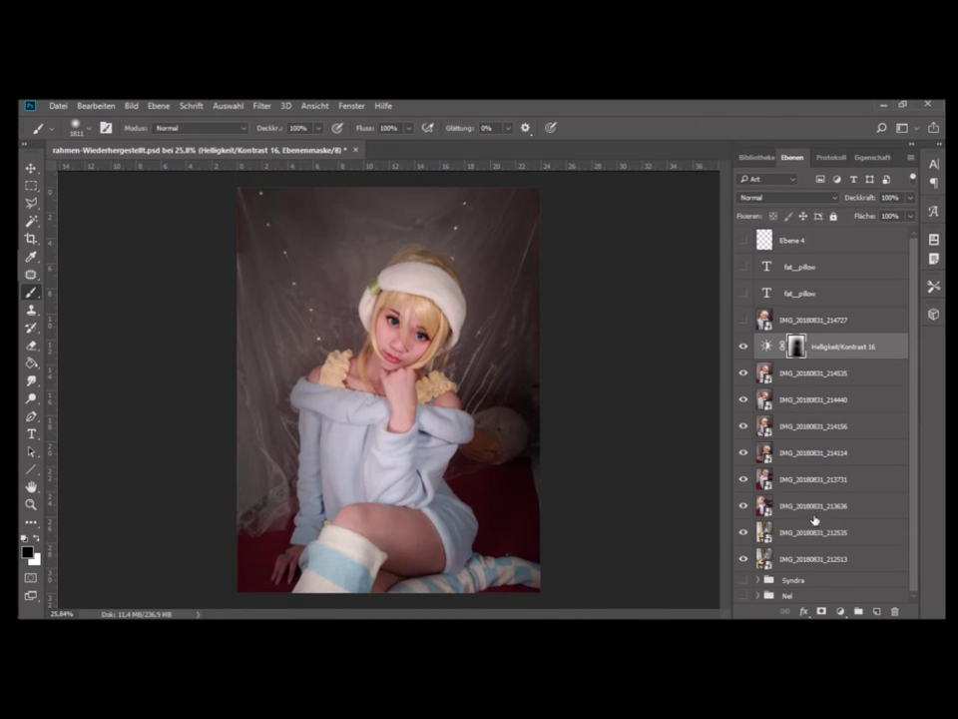
click(840, 611)
Step: Add a Brightness/Contrast layer darkening the whole photo to brightness -14
click(838, 366)
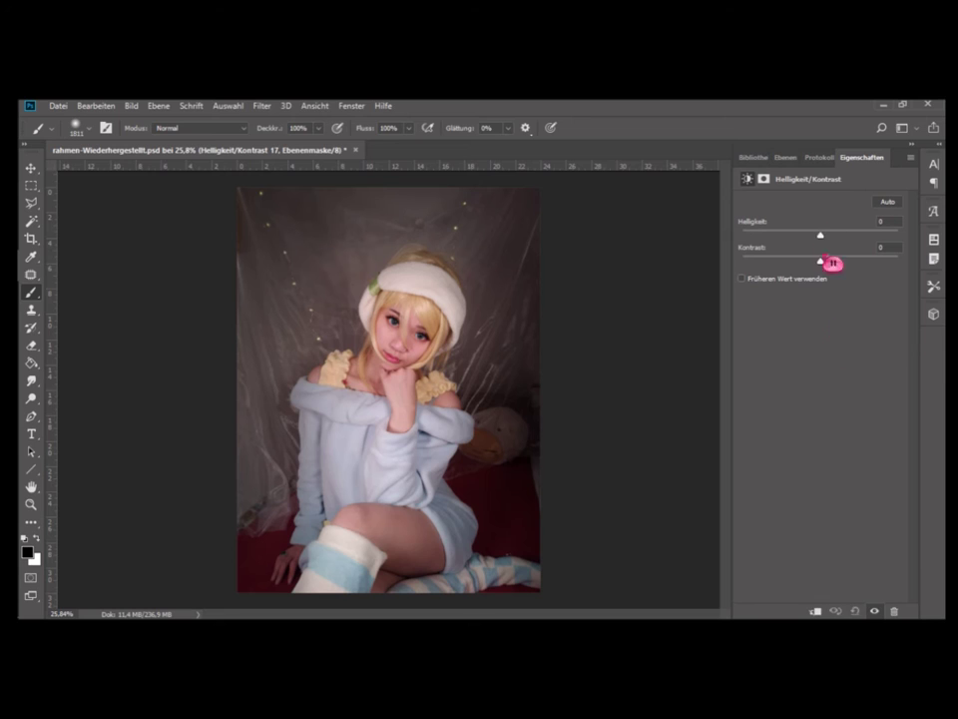
drag(830, 243, 823, 248)
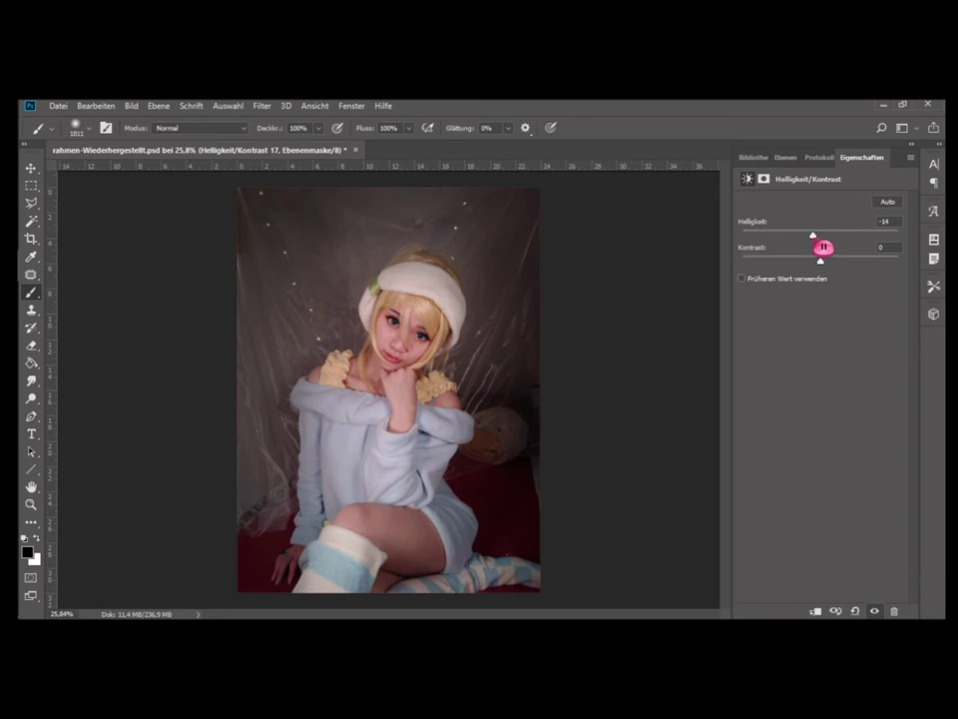
click(787, 158)
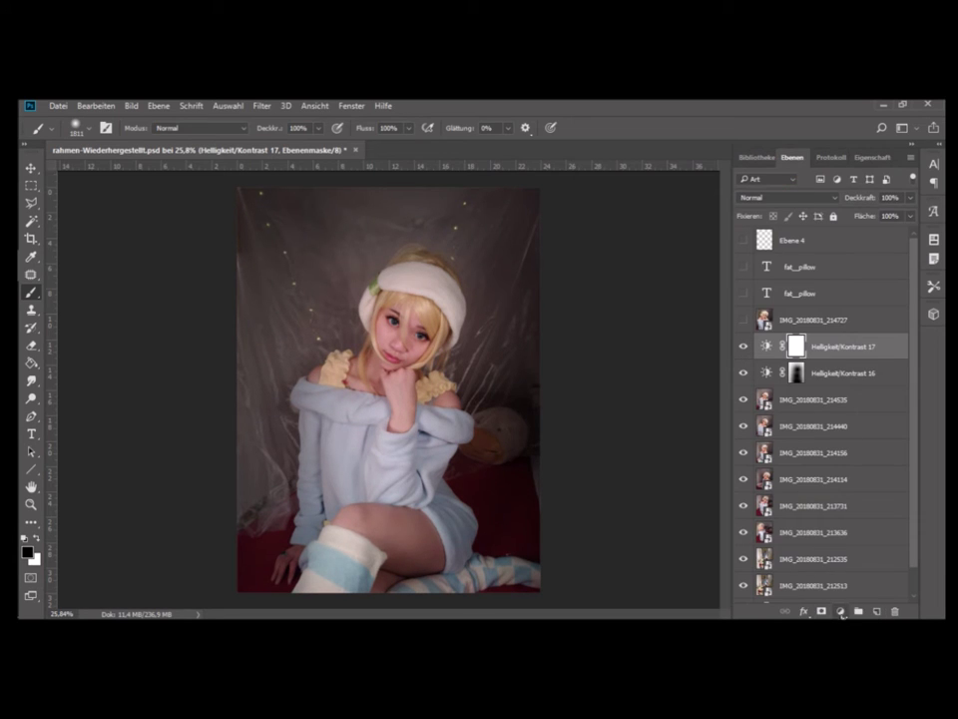
Step: Add another Brightness/Contrast layer with contrast 41 and invert its mask to hide it
click(840, 611)
click(836, 369)
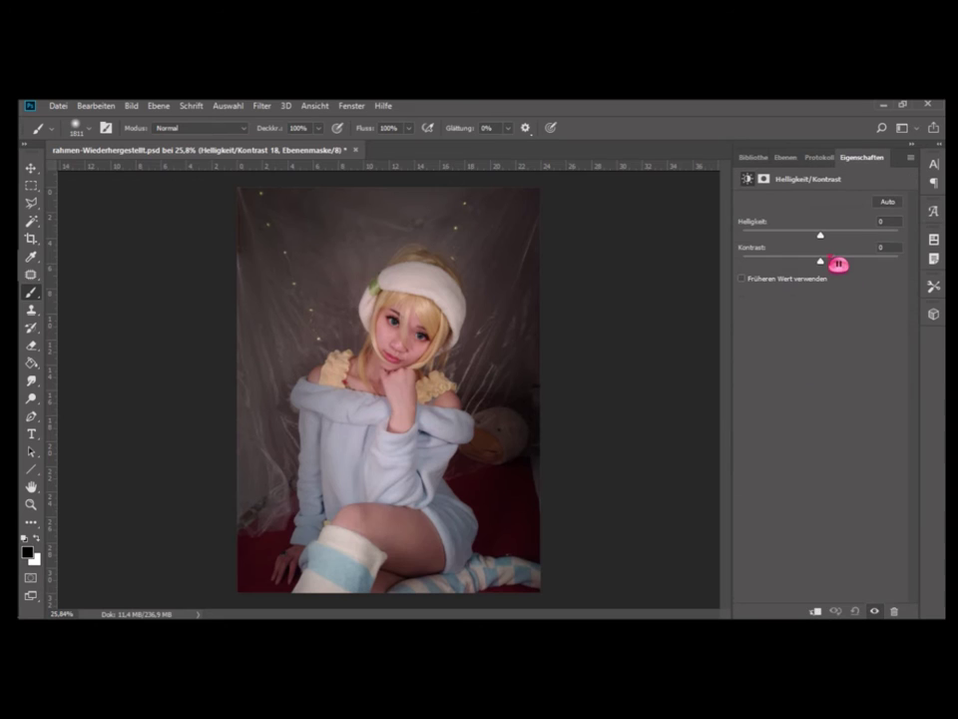
drag(838, 264, 852, 261)
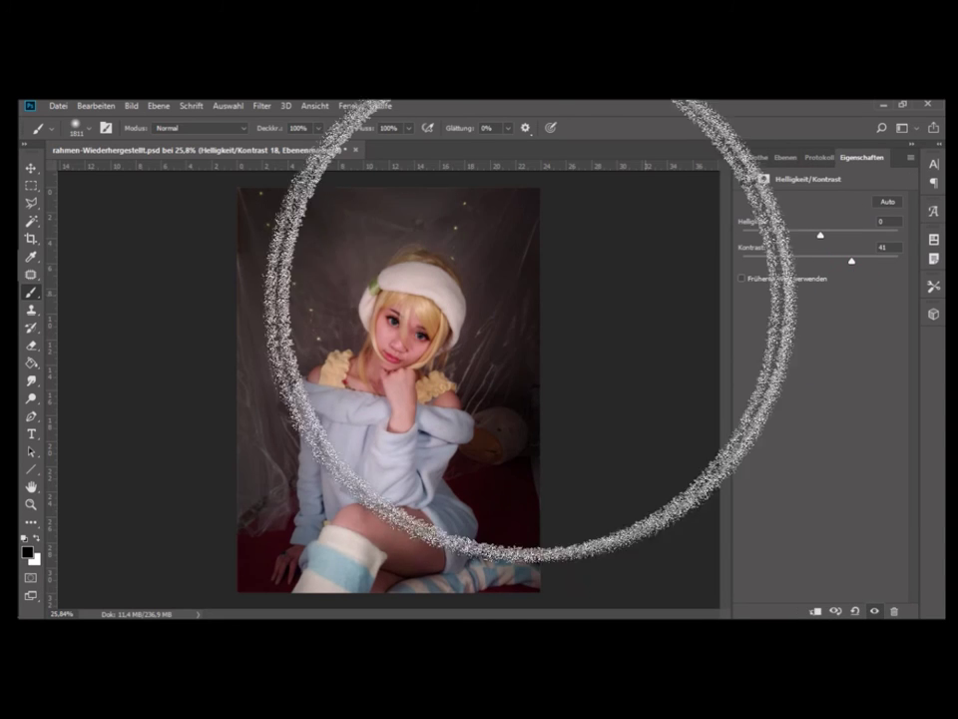
click(31, 363)
key(ctrl+i)
Step: Switch back to the brush with white as the painting colour
key(b)
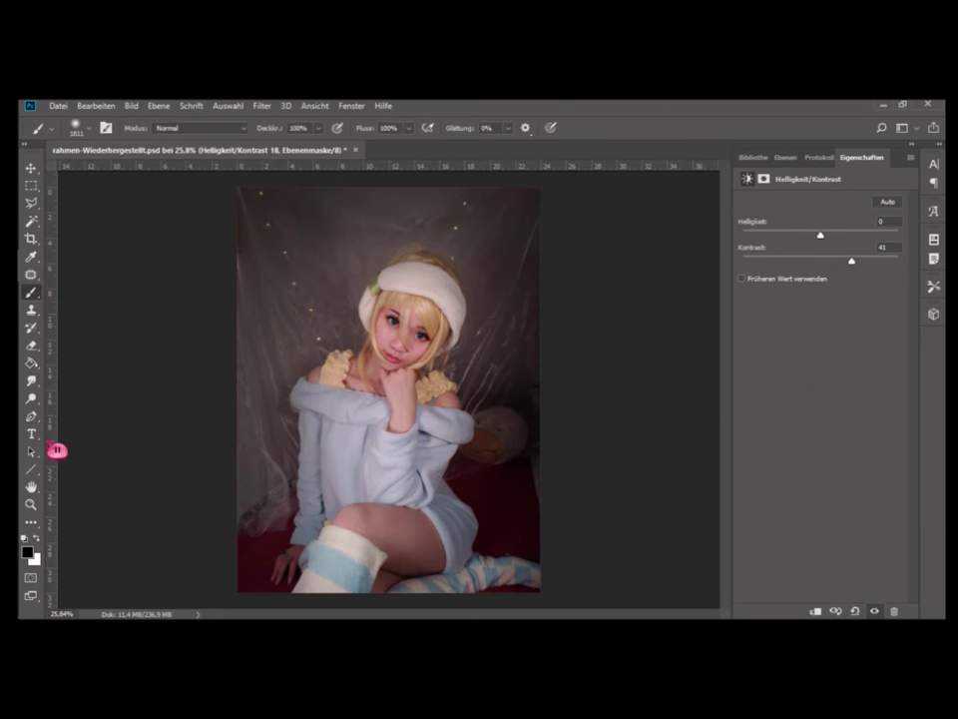
click(39, 539)
click(79, 130)
Step: Set the brush to 34 px and paint the mask white over the cosplayer's eyes
text(34)
key(Return)
scroll(418, 302, up, 2)
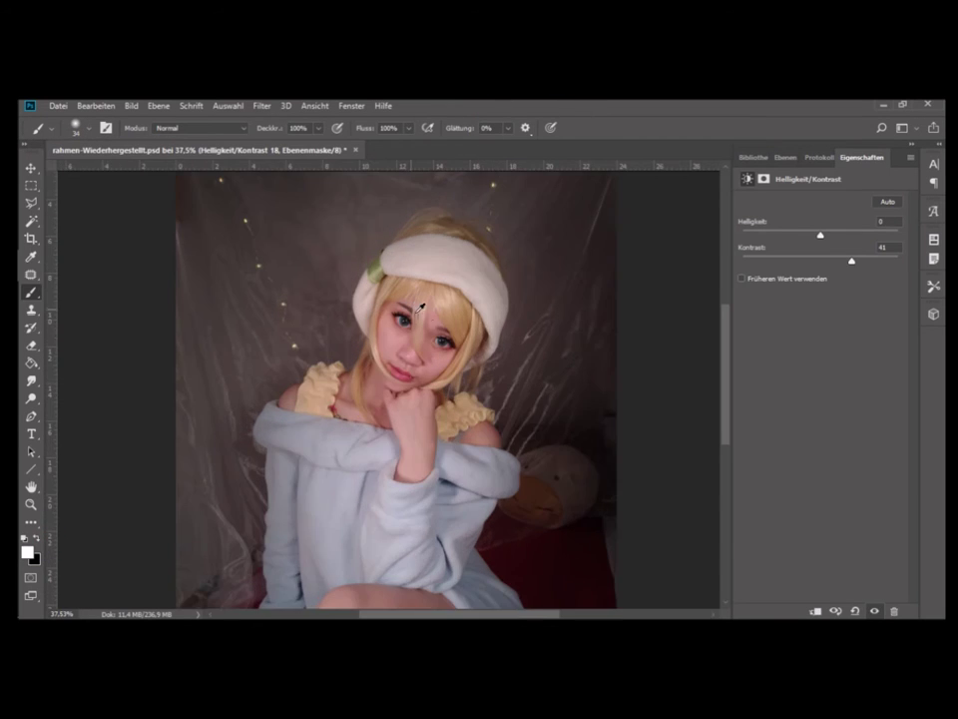
scroll(418, 302, up, 2)
scroll(453, 335, up, 2)
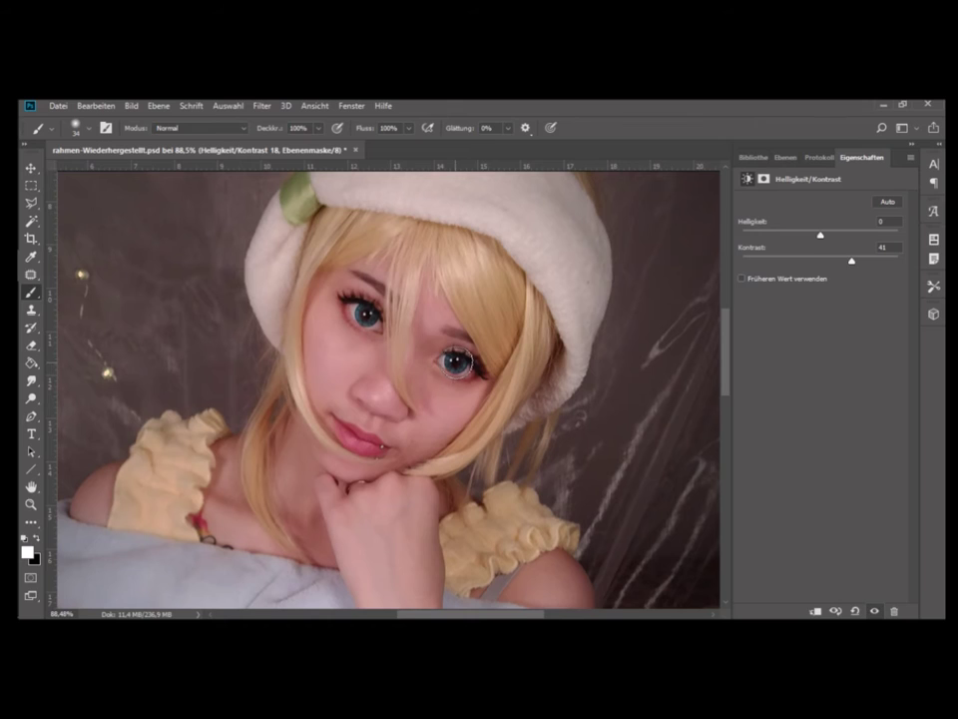
click(366, 302)
Step: Raise the layer's brightness to about 82 for the eye area
drag(821, 235, 864, 237)
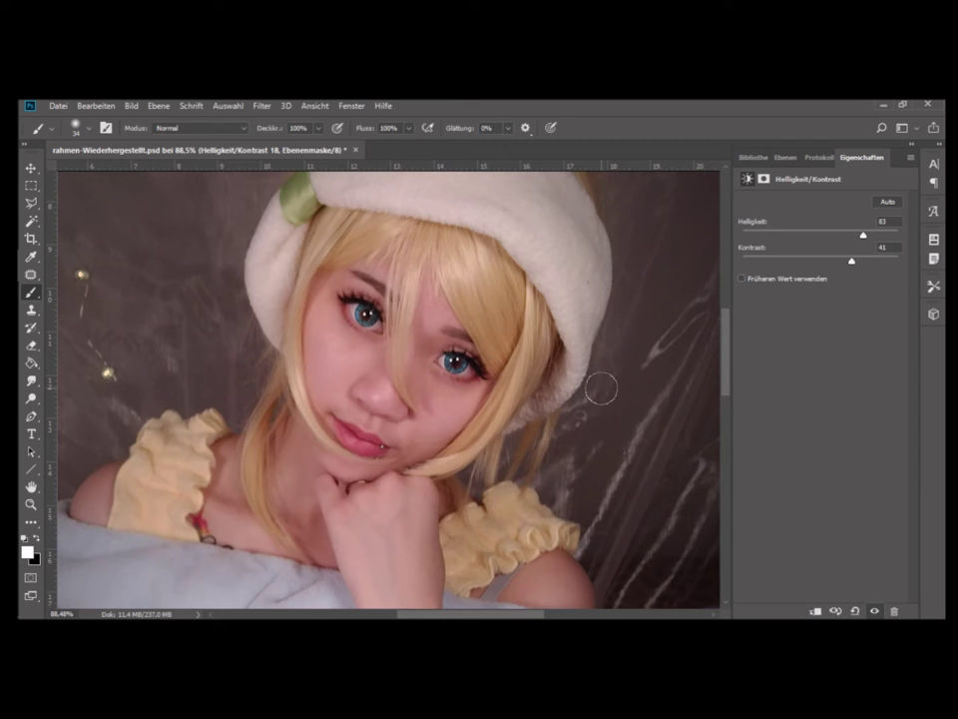
scroll(603, 373, down, 2)
scroll(602, 365, down, 2)
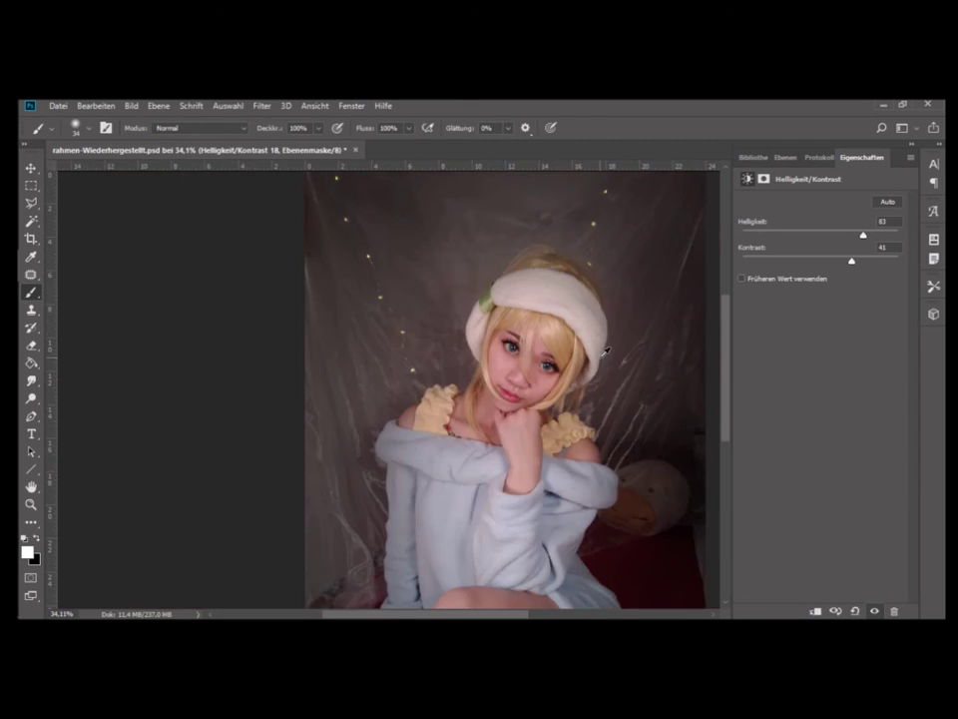
scroll(606, 350, down, 1)
scroll(606, 349, down, 1)
mouse_move(865, 253)
mouse_down()
mouse_move(871, 246)
mouse_move(847, 251)
mouse_move(862, 247)
mouse_move(894, 272)
mouse_move(879, 273)
mouse_up()
click(787, 157)
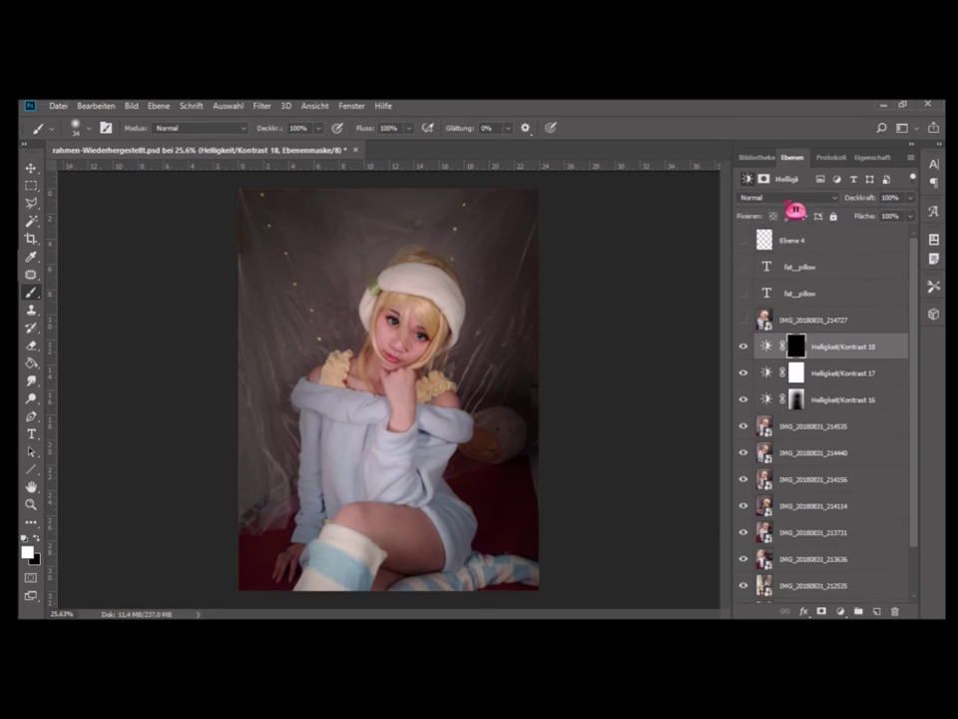
Step: Add a Brightness/Contrast layer with contrast 45 and fill its mask black
click(840, 612)
click(841, 380)
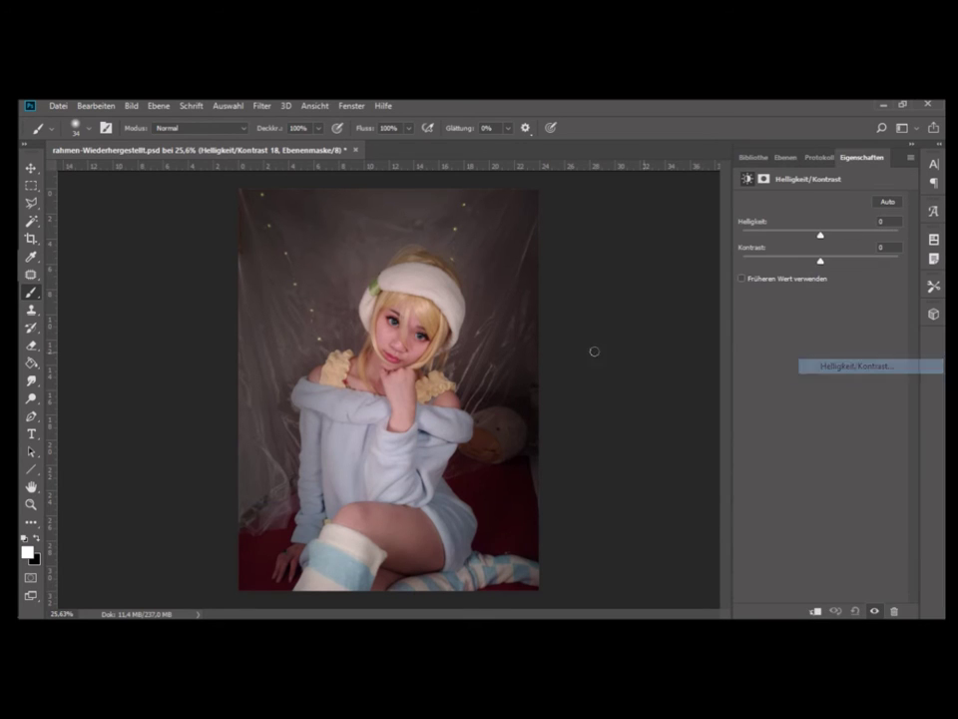
scroll(399, 344, up, 2)
scroll(361, 341, up, 3)
scroll(362, 342, up, 1)
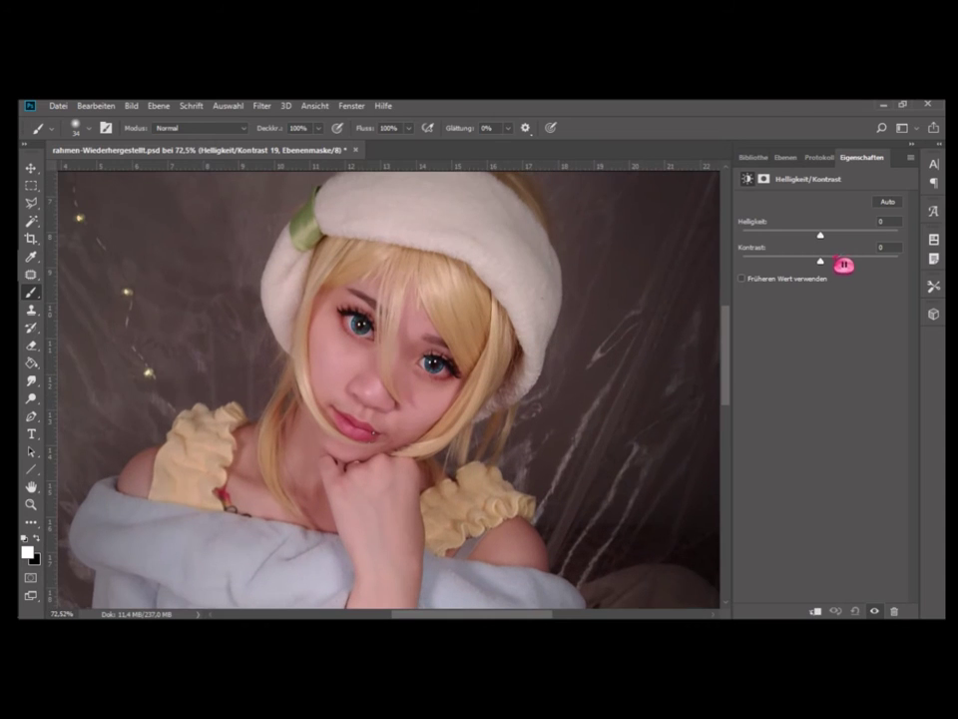
drag(842, 263, 854, 260)
click(31, 363)
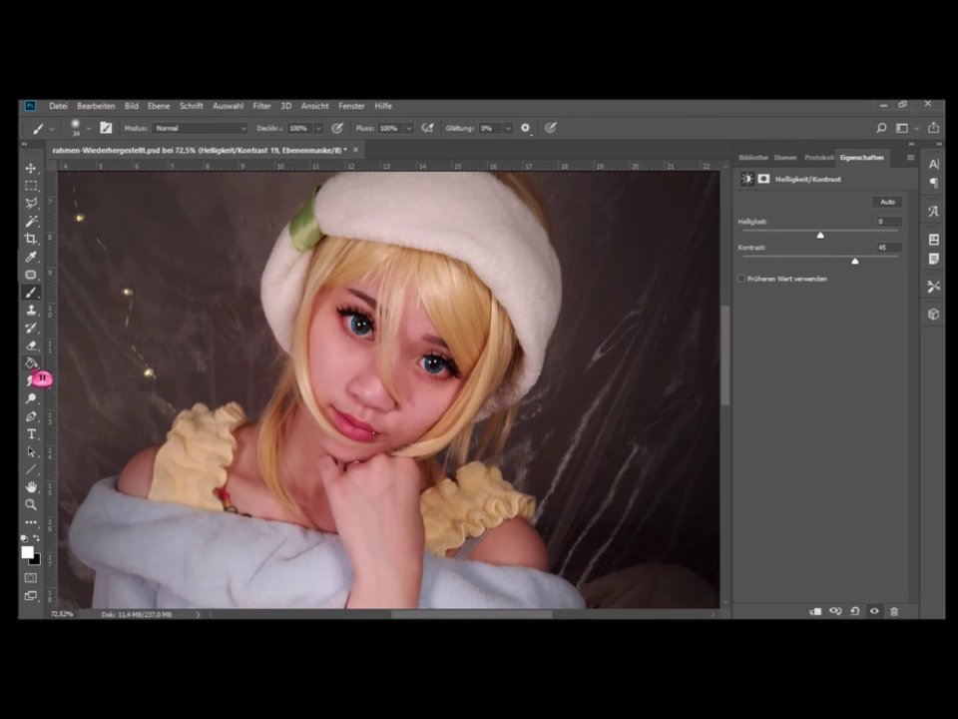
click(37, 537)
click(70, 509)
Step: Paint white on the mask over the left eye to reveal the contrast boost
key(b)
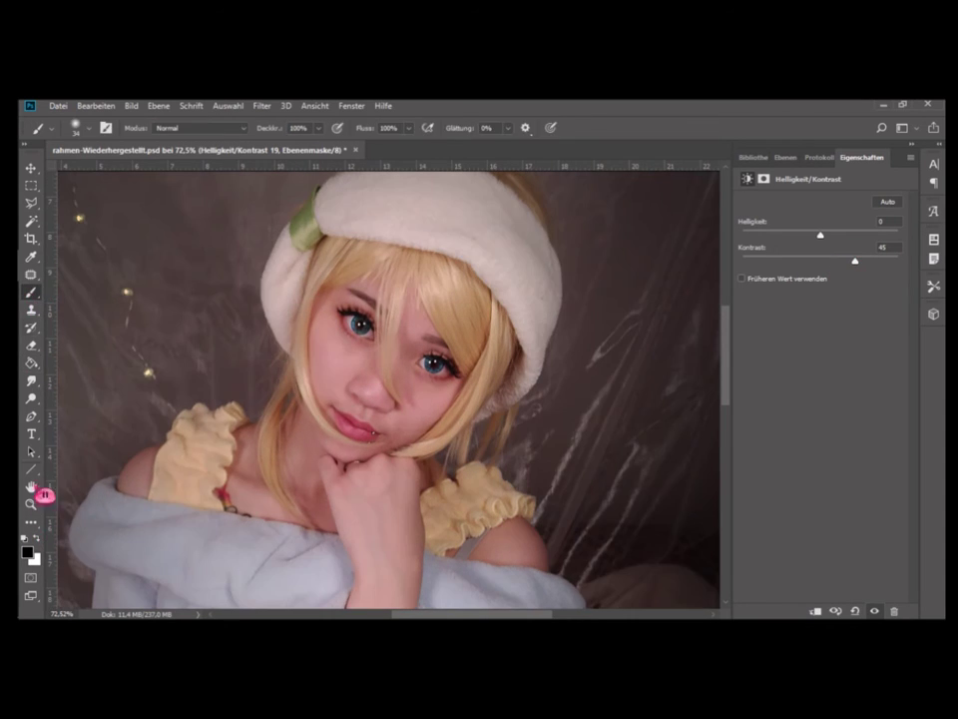
click(37, 537)
drag(349, 311, 368, 347)
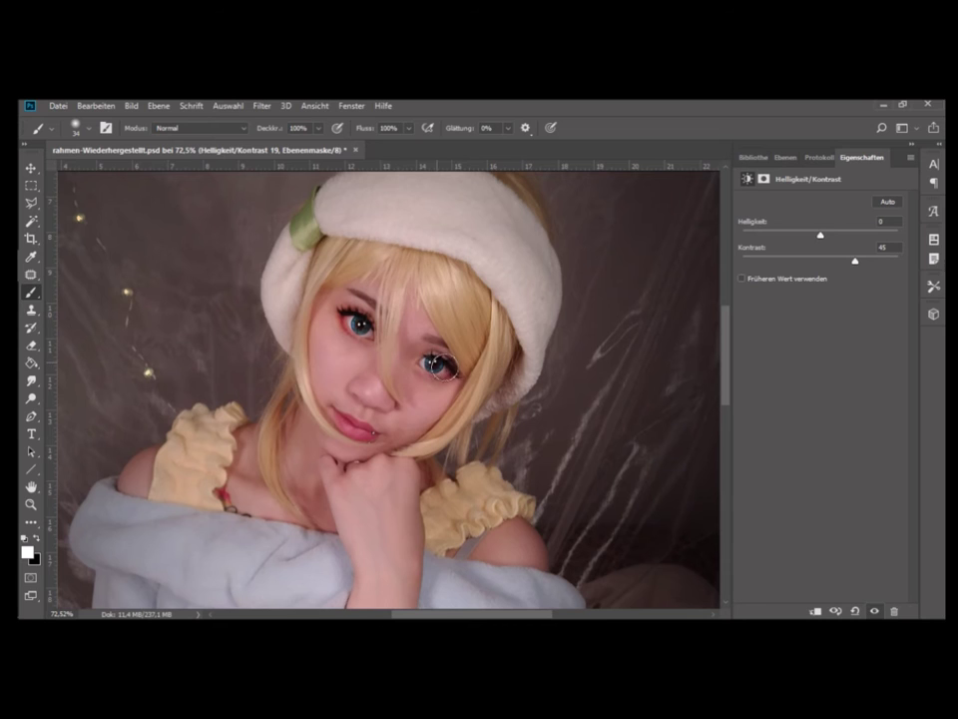
scroll(403, 361, down, 2)
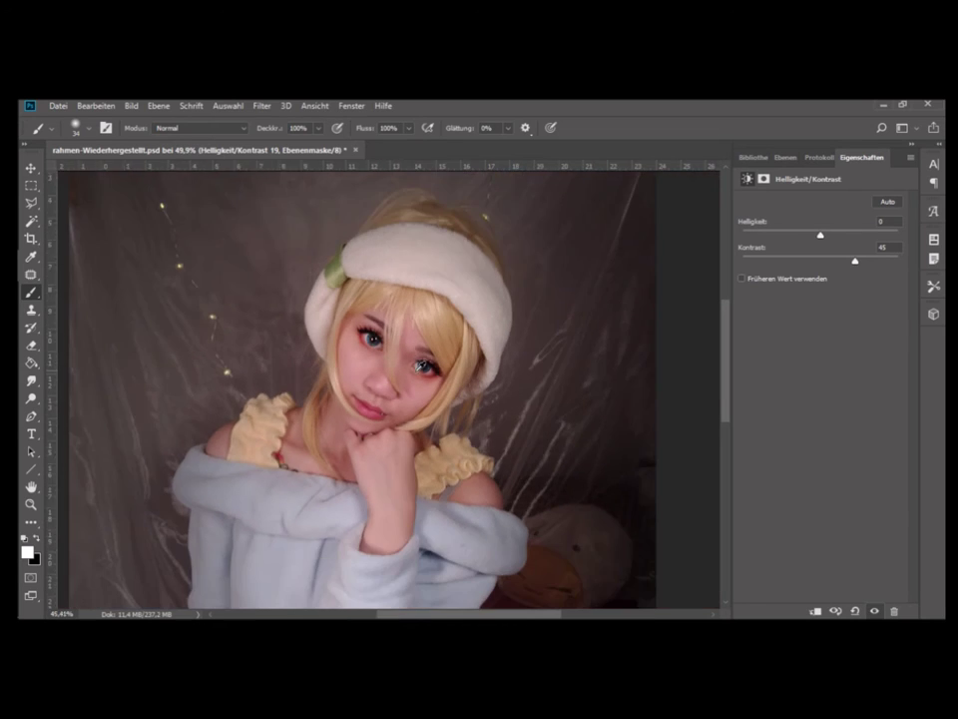
scroll(429, 390, down, 2)
scroll(464, 424, down, 2)
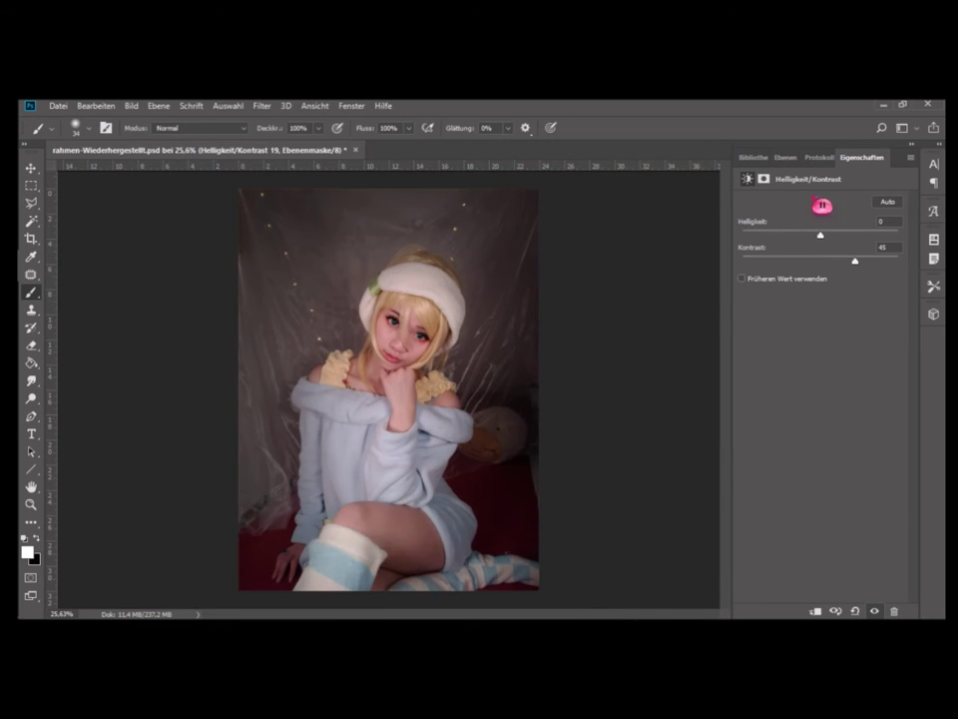
click(788, 157)
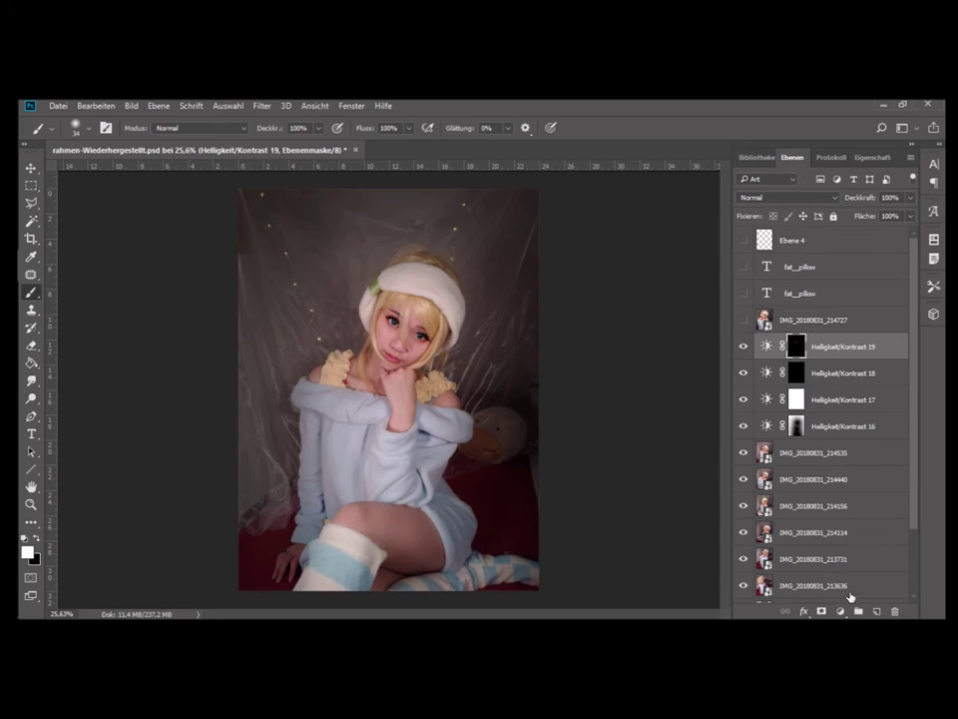
Step: On a new layer, paint a dot in the sampled light yellow over the top-left fairy light
click(876, 610)
scroll(261, 178, up, 1)
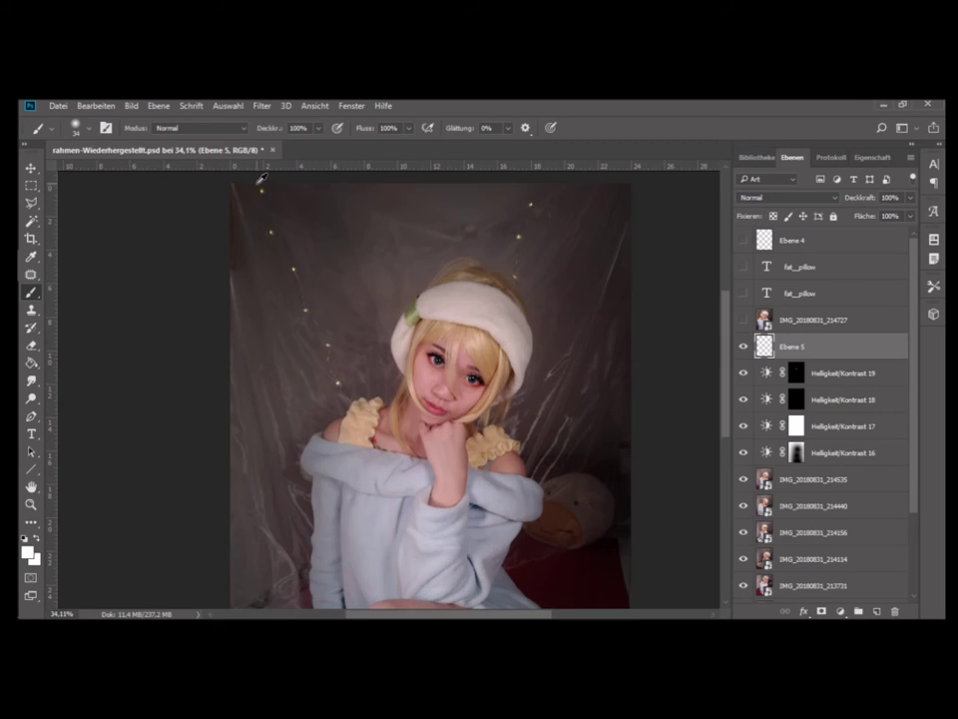
scroll(261, 178, up, 1)
scroll(269, 182, up, 1)
alt+click(273, 196)
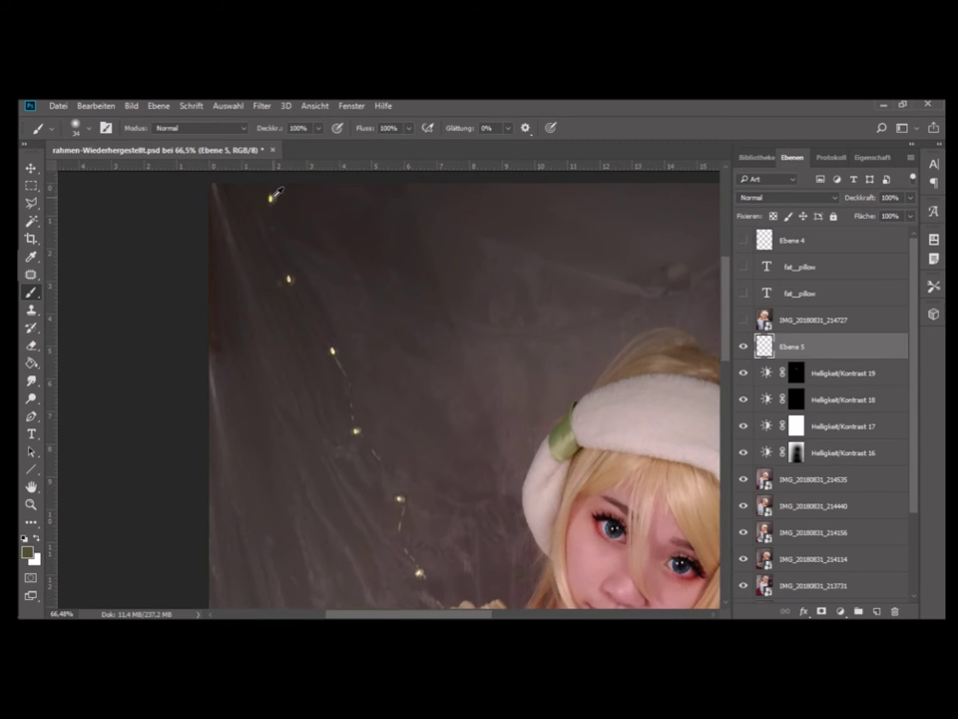
alt+click(274, 195)
alt+click(273, 197)
click(270, 199)
Step: Give Ebene 5 an outer glow layer style
double_click(891, 347)
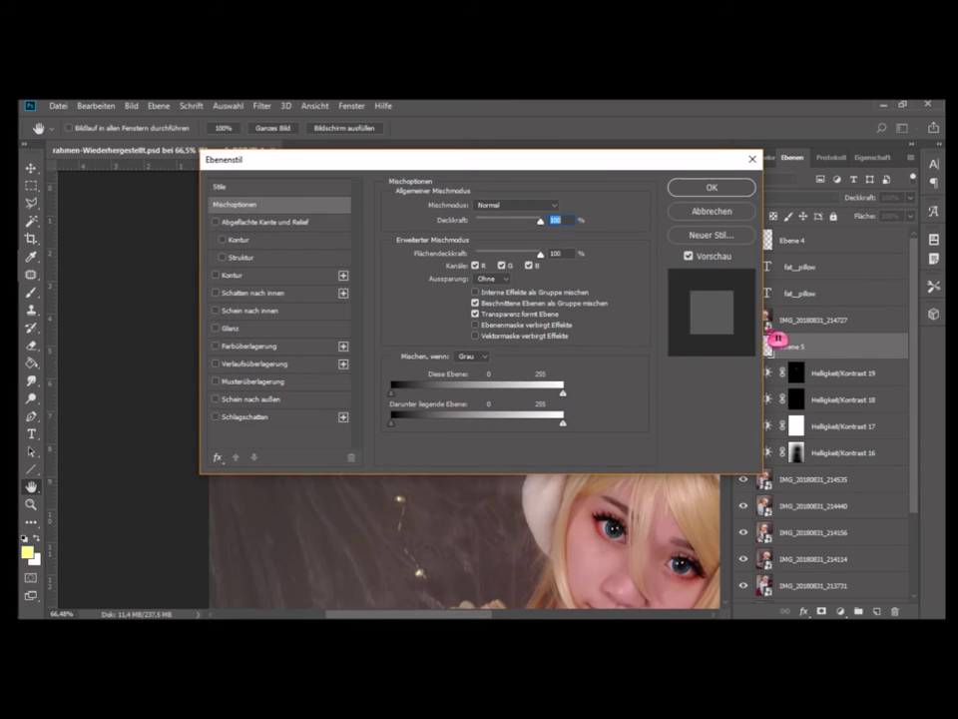
click(268, 400)
drag(475, 160, 379, 369)
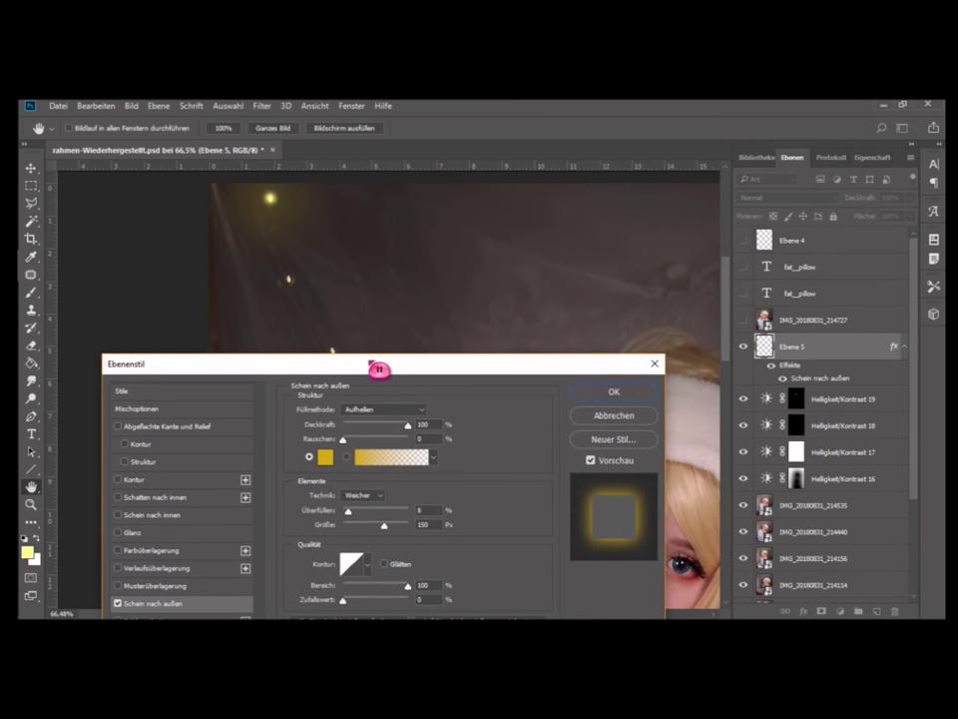
click(637, 391)
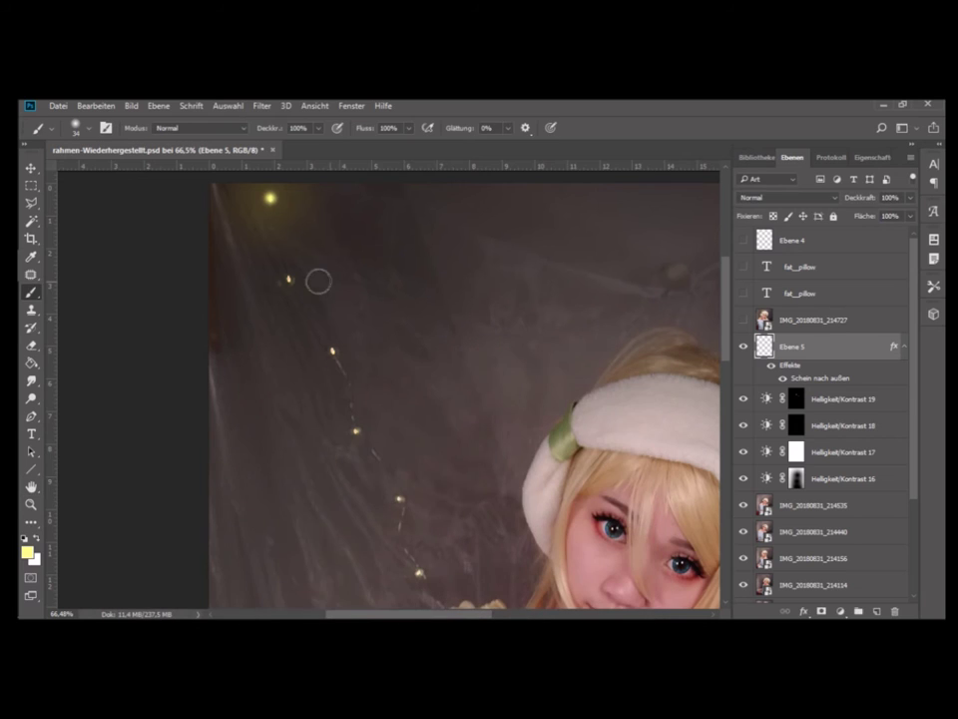
Step: Paint glowing yellow dots over the lights along the strand left of the face
click(289, 278)
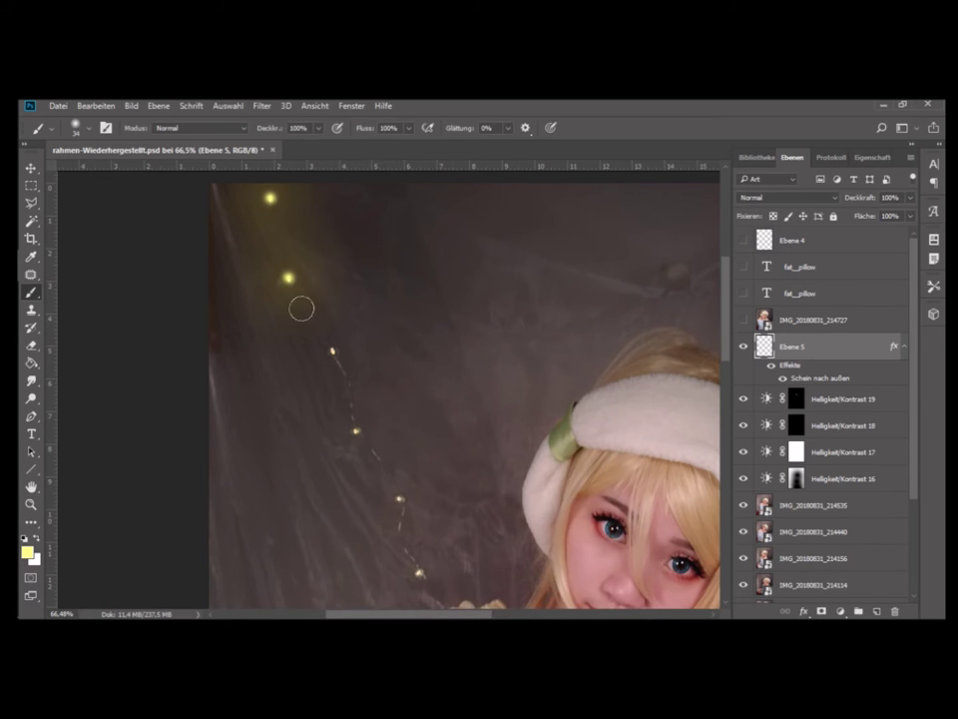
click(334, 352)
click(354, 431)
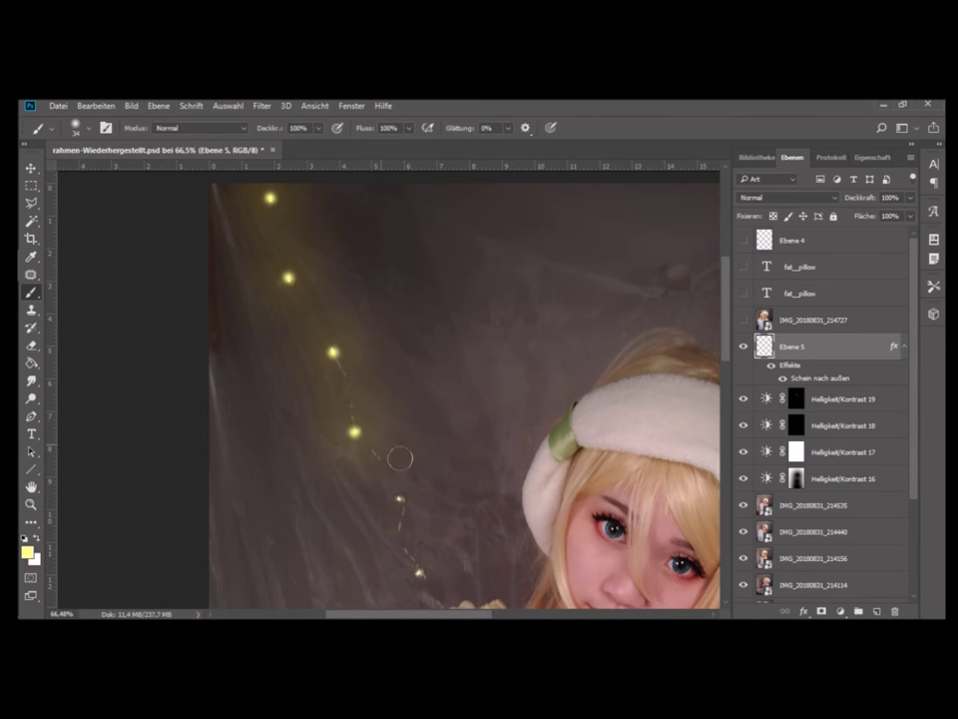
drag(391, 451, 288, 295)
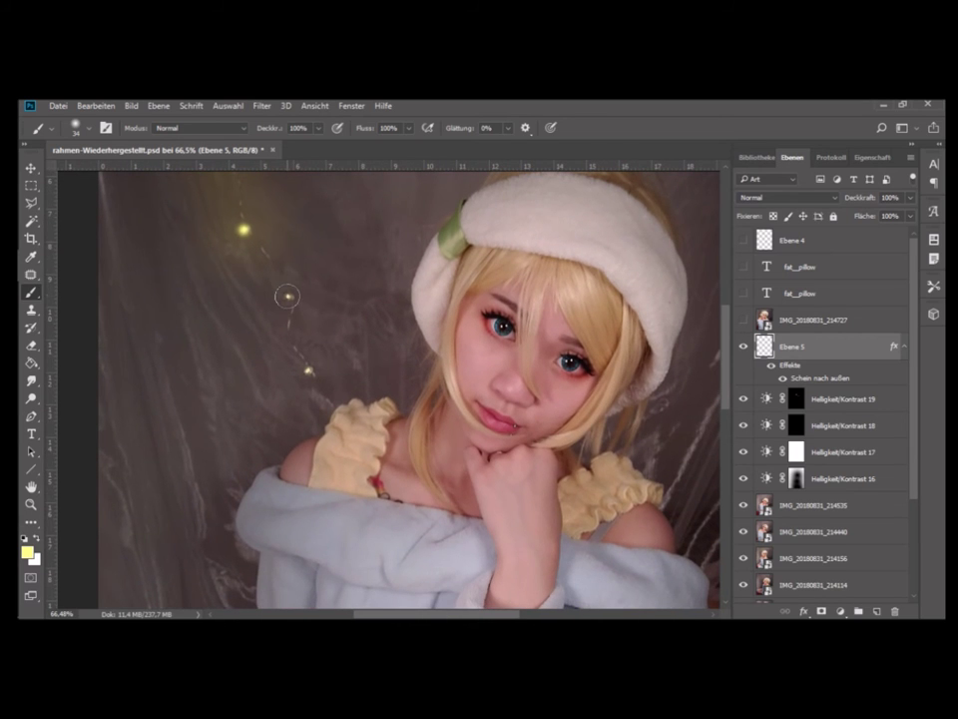
click(287, 295)
click(308, 371)
Step: Paint glowing yellow dots over the lights above the hat
mouse_move(450, 301)
mouse_down()
mouse_move(305, 370)
mouse_move(249, 427)
mouse_up()
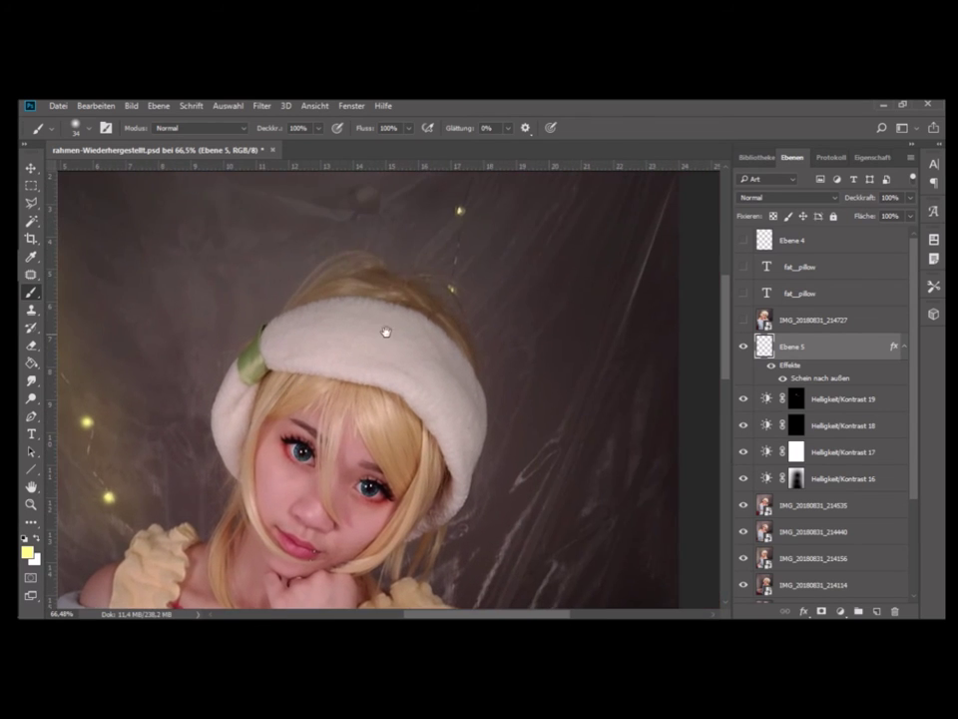
click(451, 288)
drag(466, 251, 465, 346)
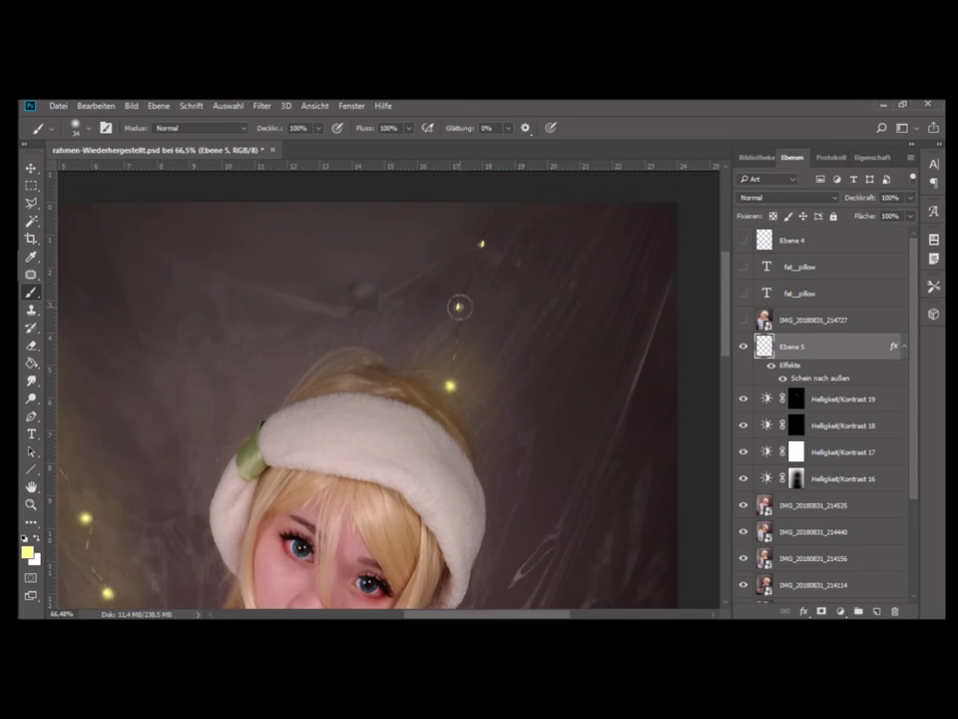
click(459, 307)
click(483, 243)
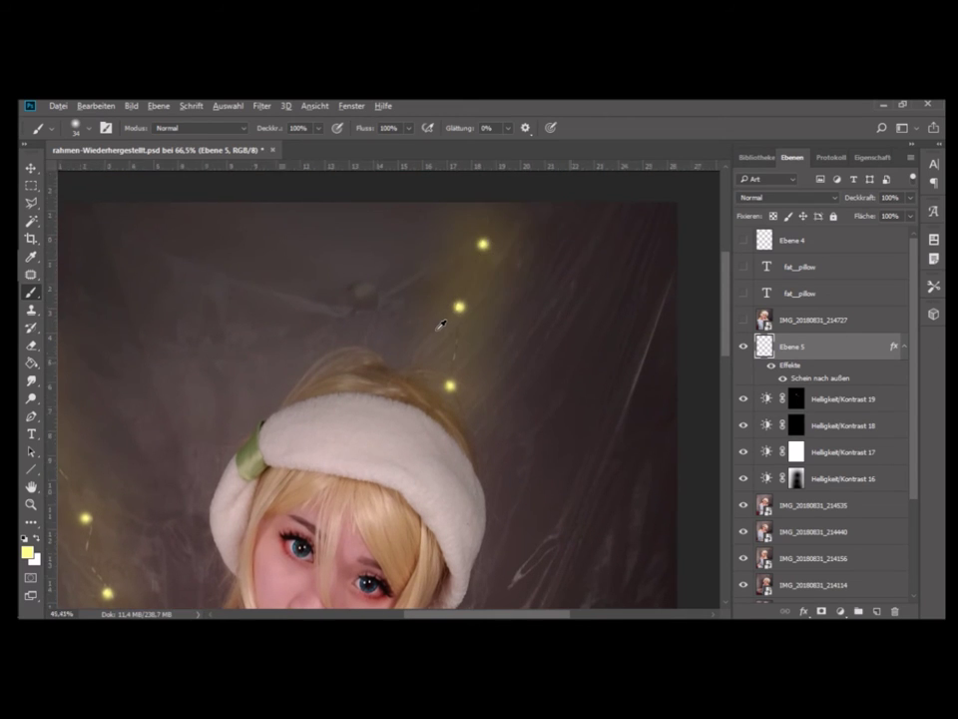
scroll(442, 322, down, 3)
scroll(444, 317, down, 2)
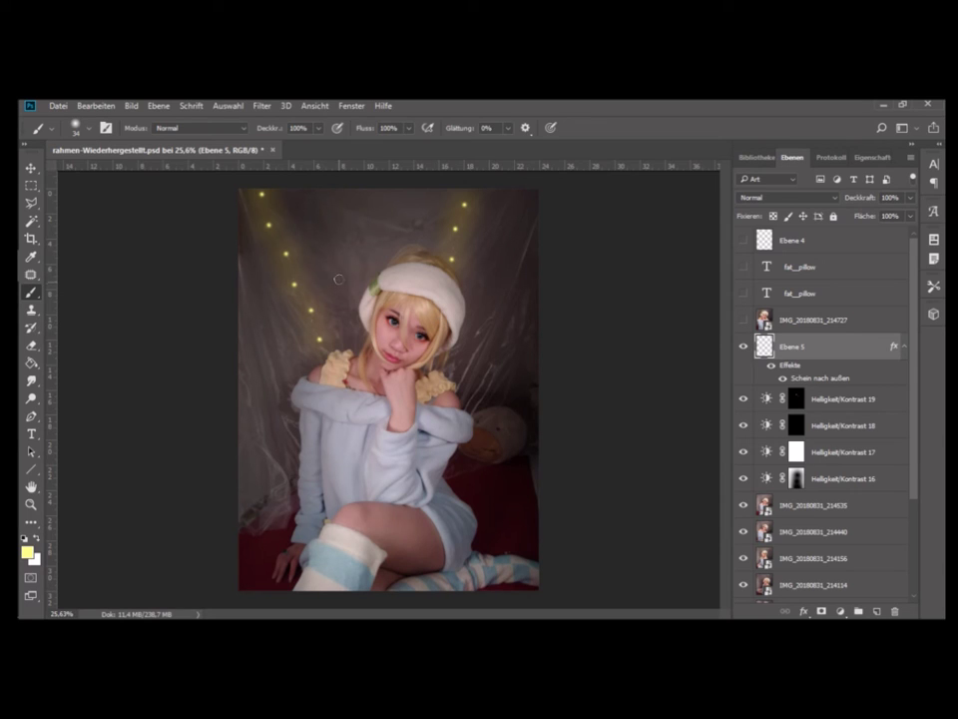
Step: Paint glowing dots down the upper right side, redoing one misplaced dot, plus one left of the hat
click(509, 195)
click(510, 217)
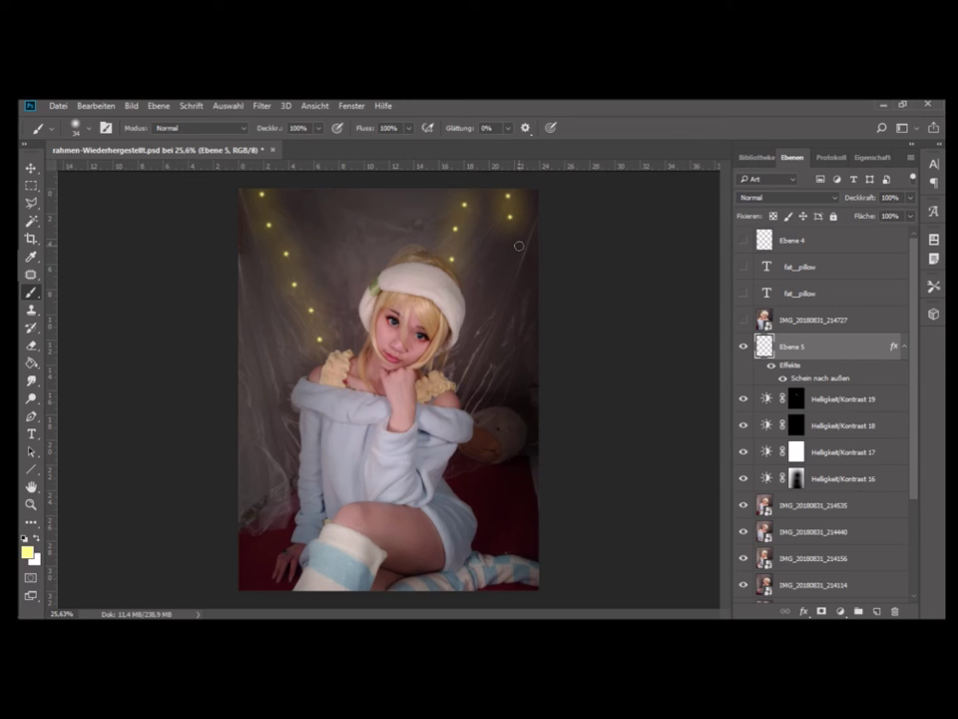
key(ctrl+z)
click(518, 231)
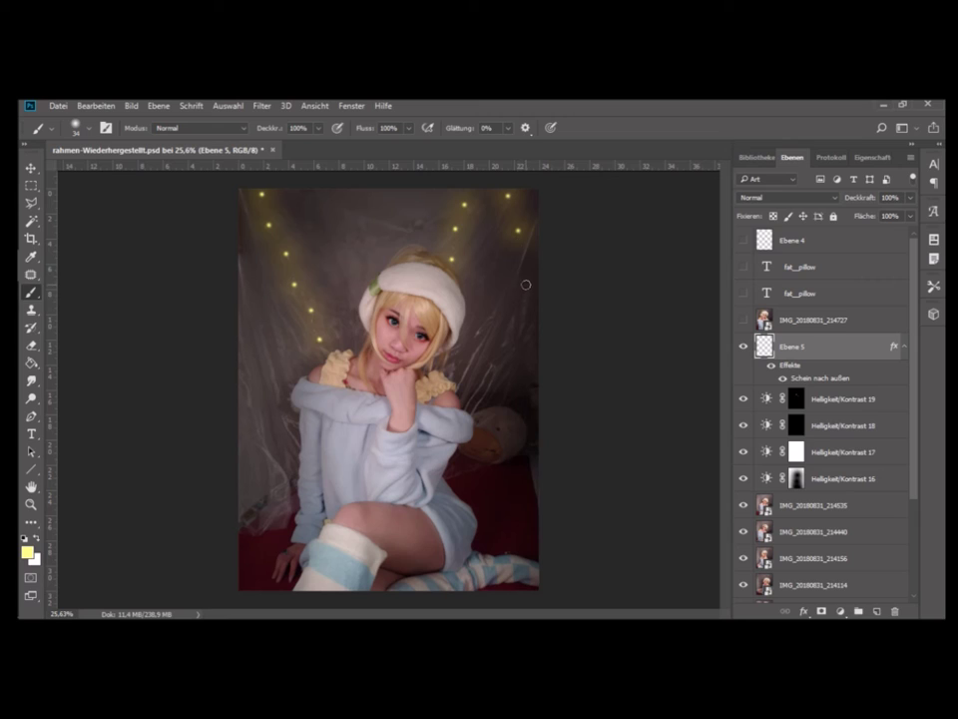
click(527, 272)
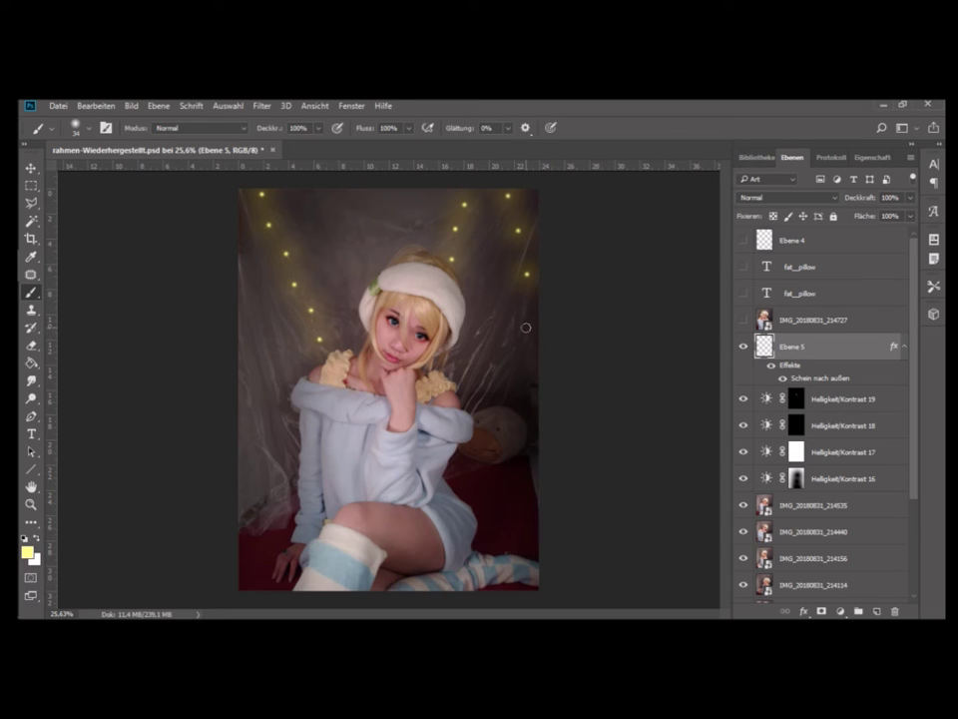
click(525, 318)
click(506, 360)
click(464, 364)
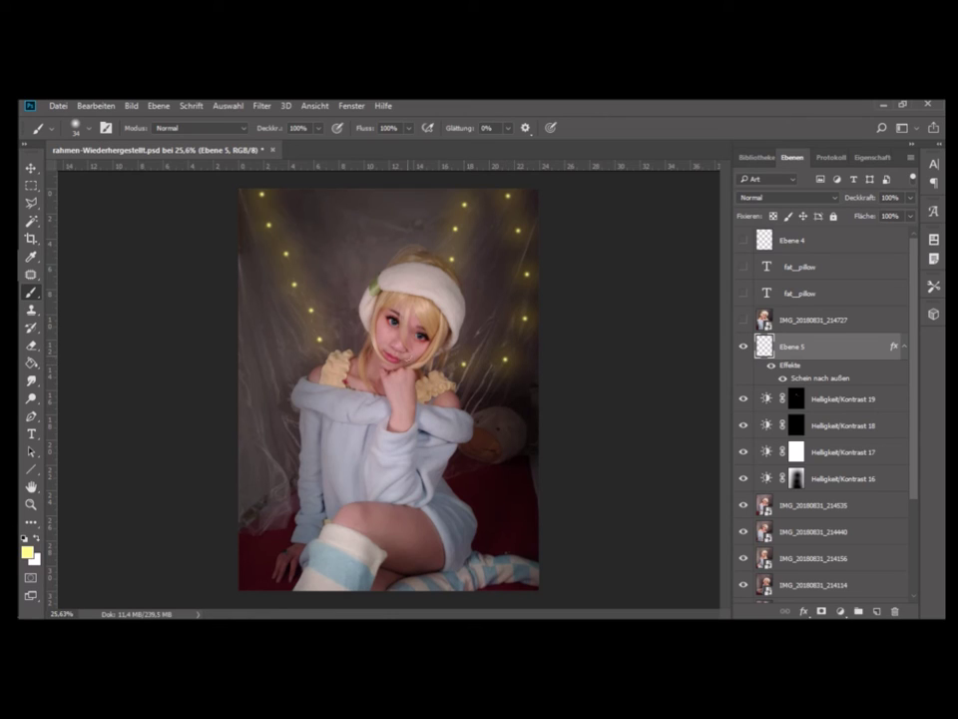
click(328, 267)
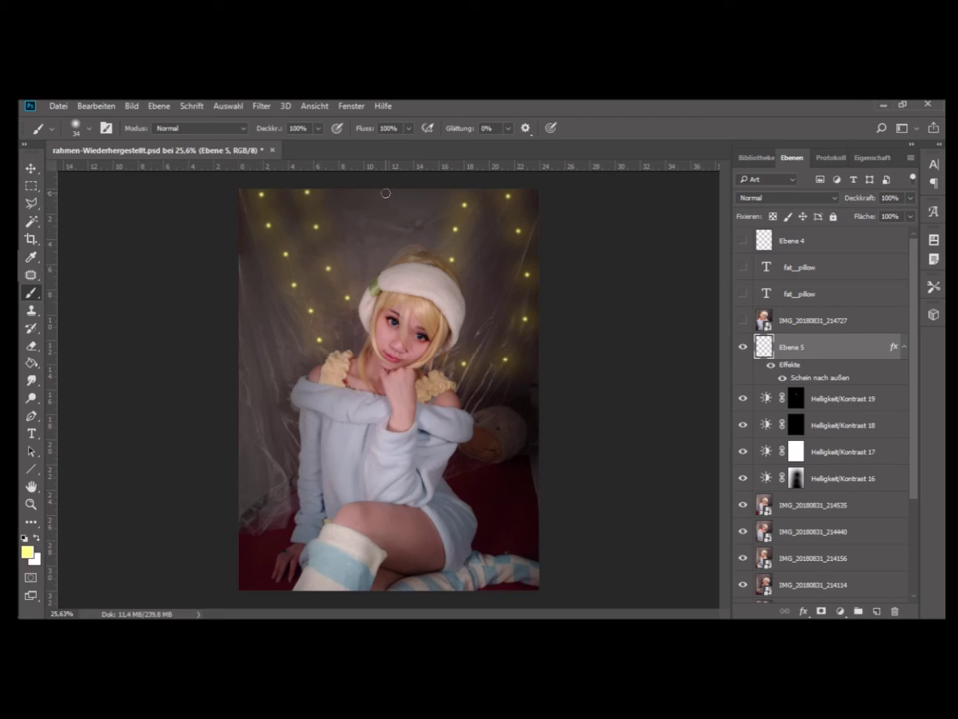
Step: Add glowing dots near the top edge, left of the face and in the upper right background
click(375, 222)
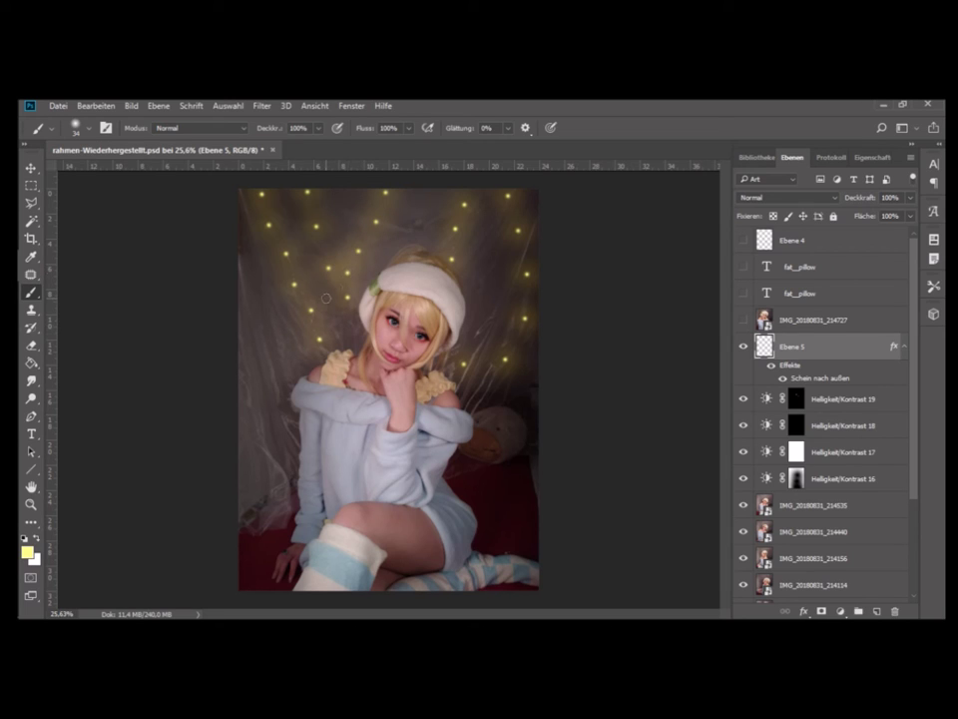
click(272, 346)
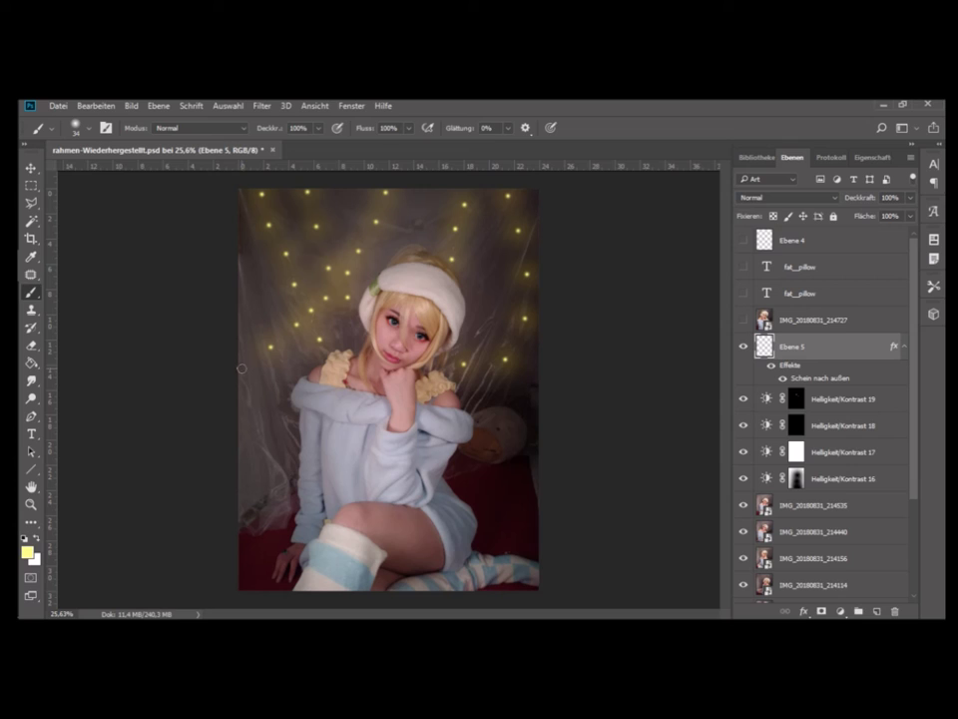
click(241, 368)
click(489, 191)
click(487, 224)
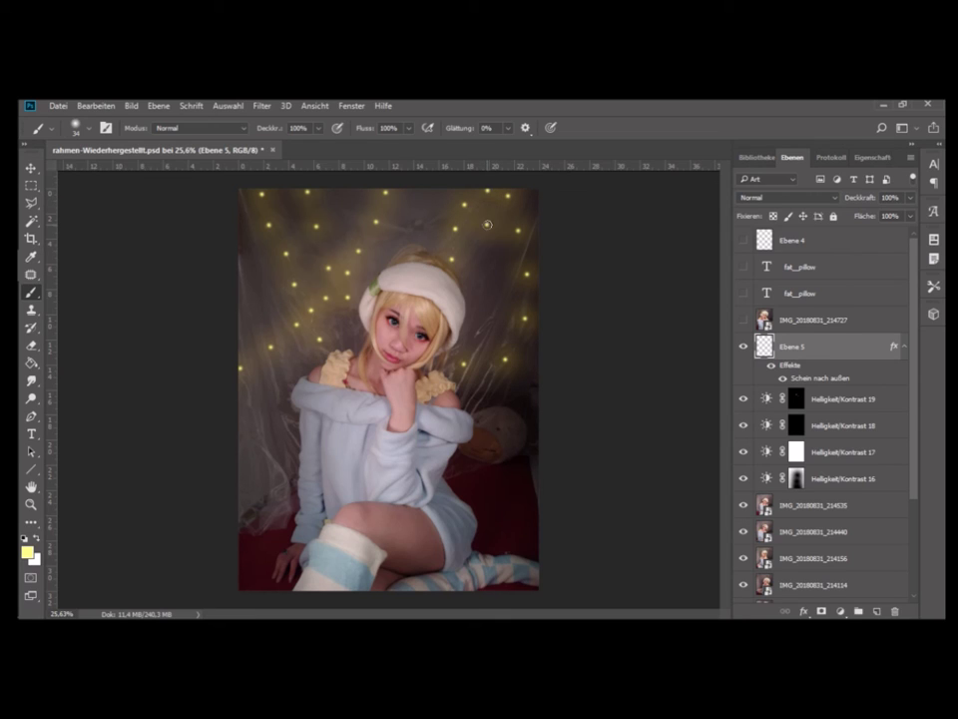
click(488, 255)
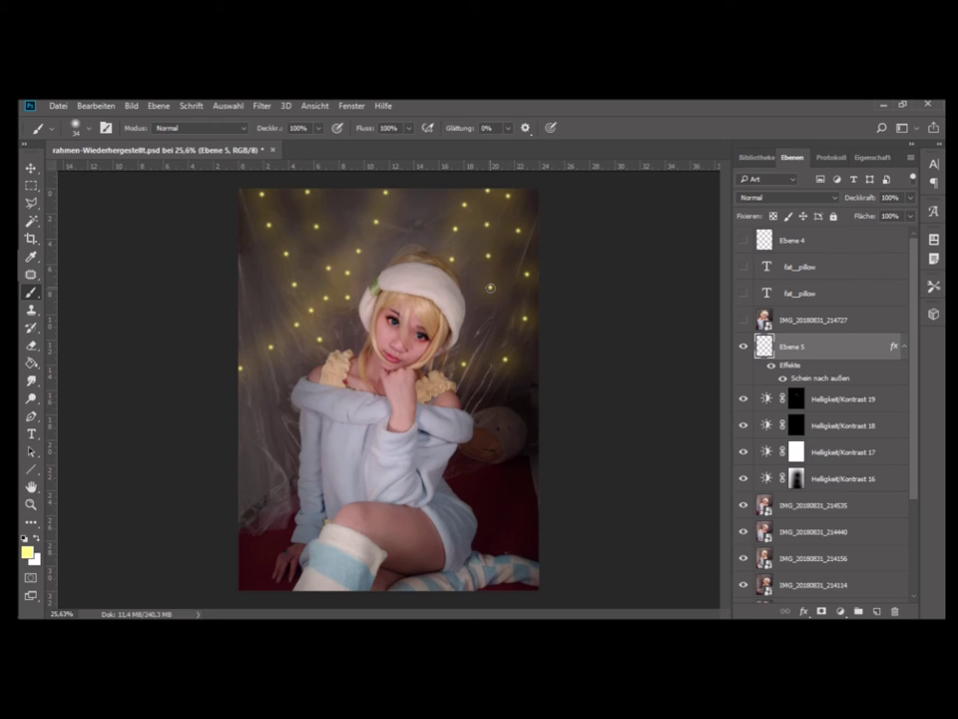
Step: Add glowing dots down the right side beside the hair and the plush toy
click(497, 350)
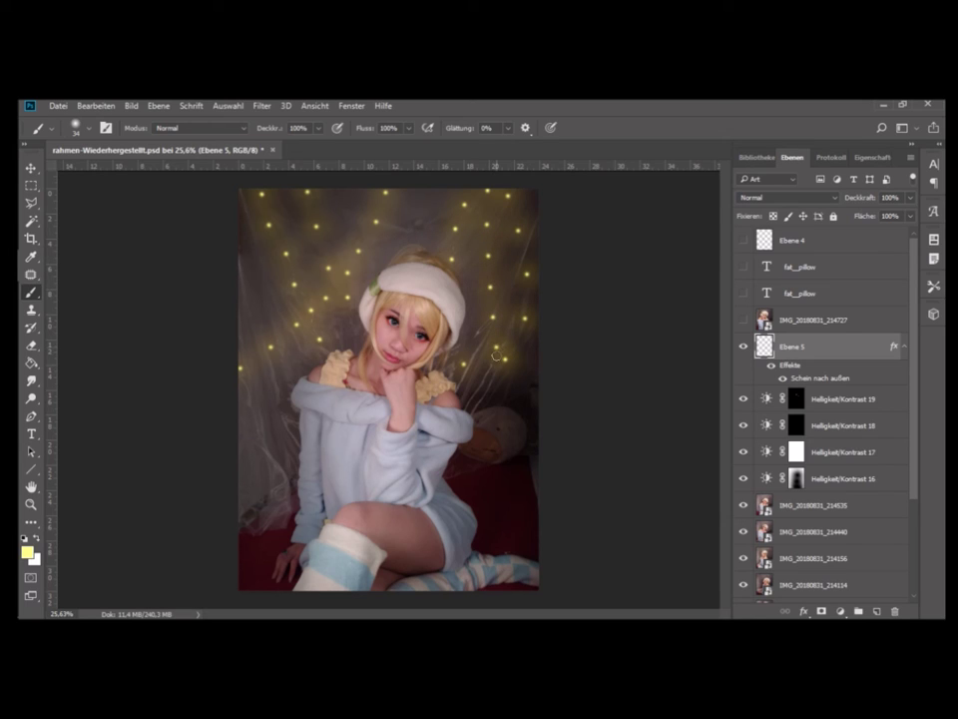
click(505, 385)
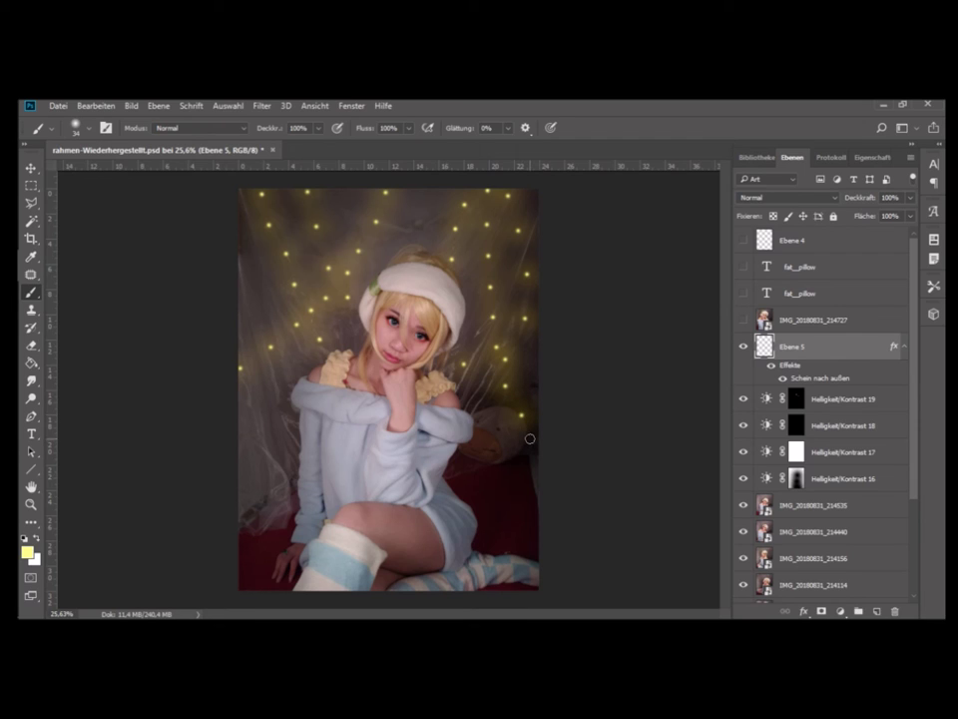
click(511, 417)
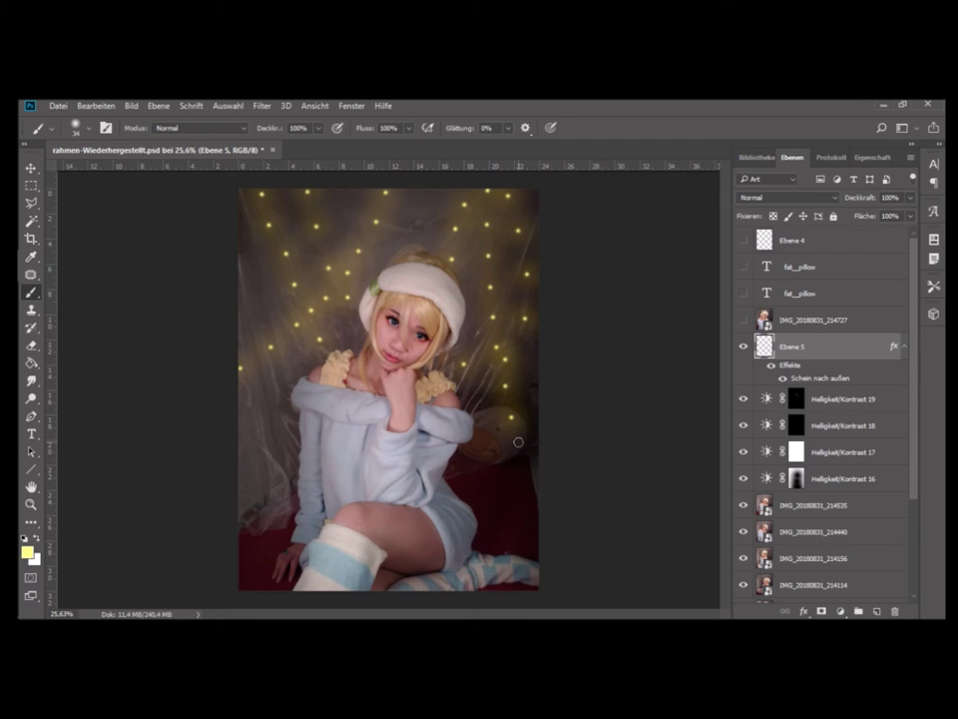
click(524, 497)
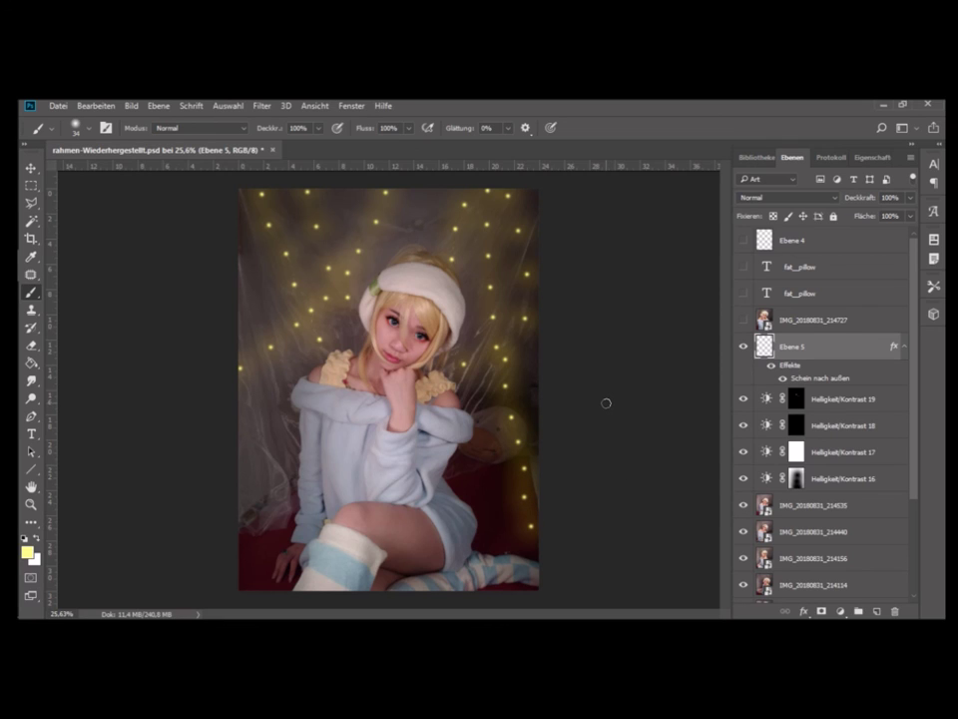
click(825, 158)
Step: Step back in the history to remove the last lower-right dots and paint one replacement dot
click(791, 563)
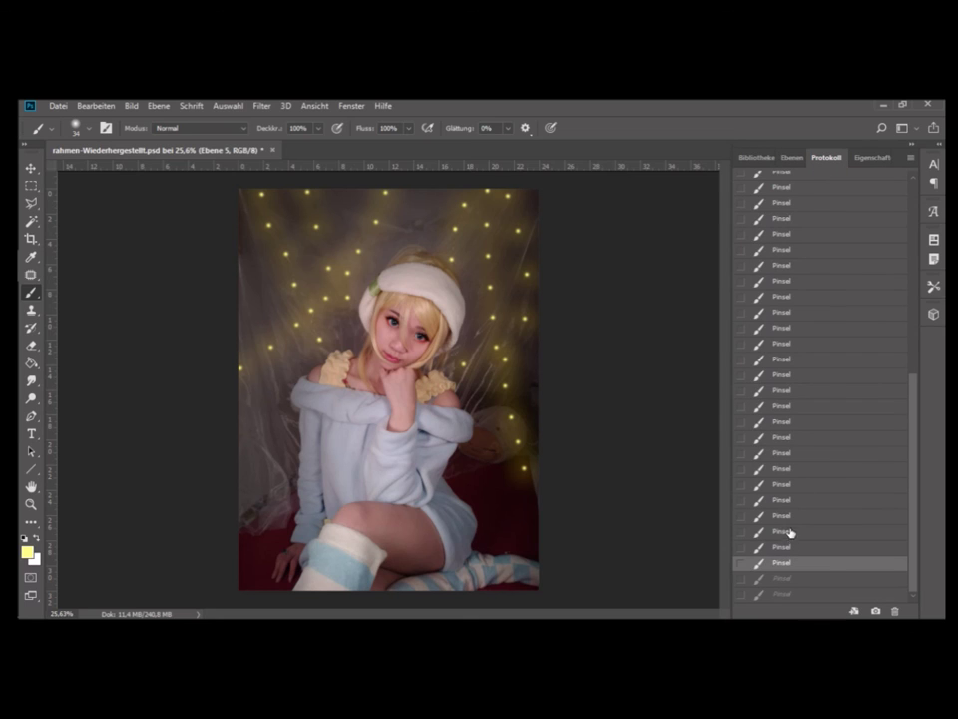
click(791, 531)
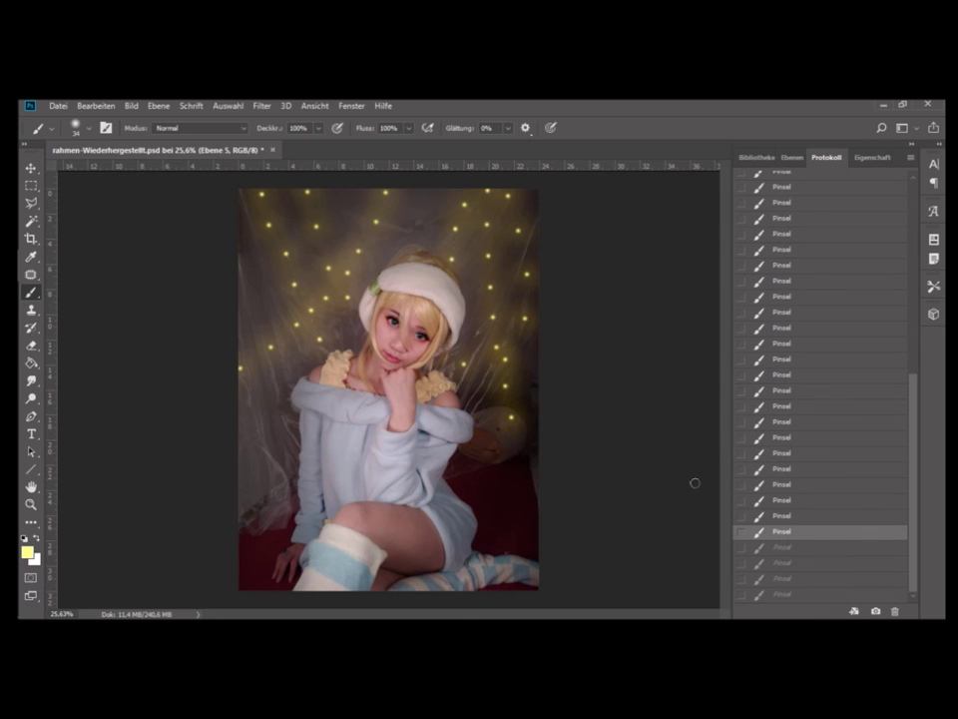
click(527, 441)
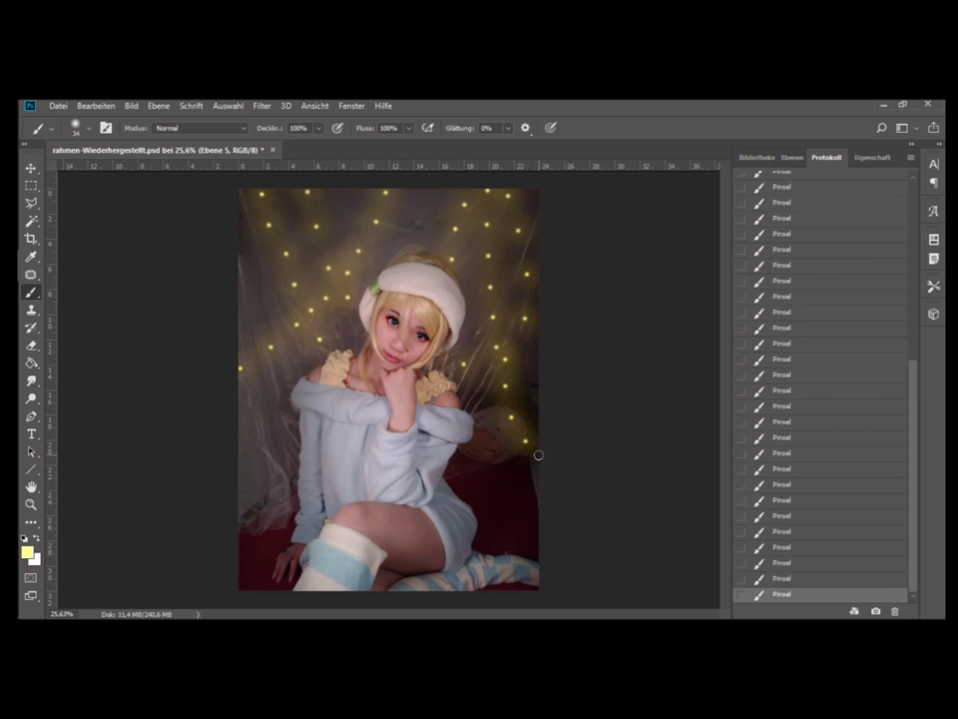
click(794, 161)
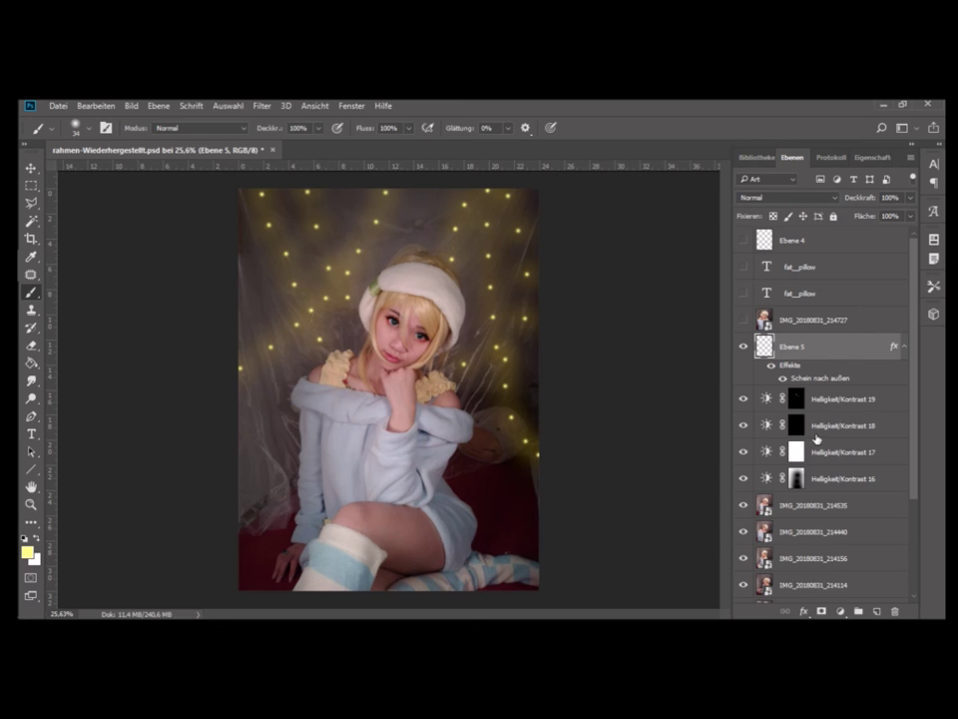
Step: Add a Brightness/Contrast layer with contrast 14 and brightness -9
click(848, 612)
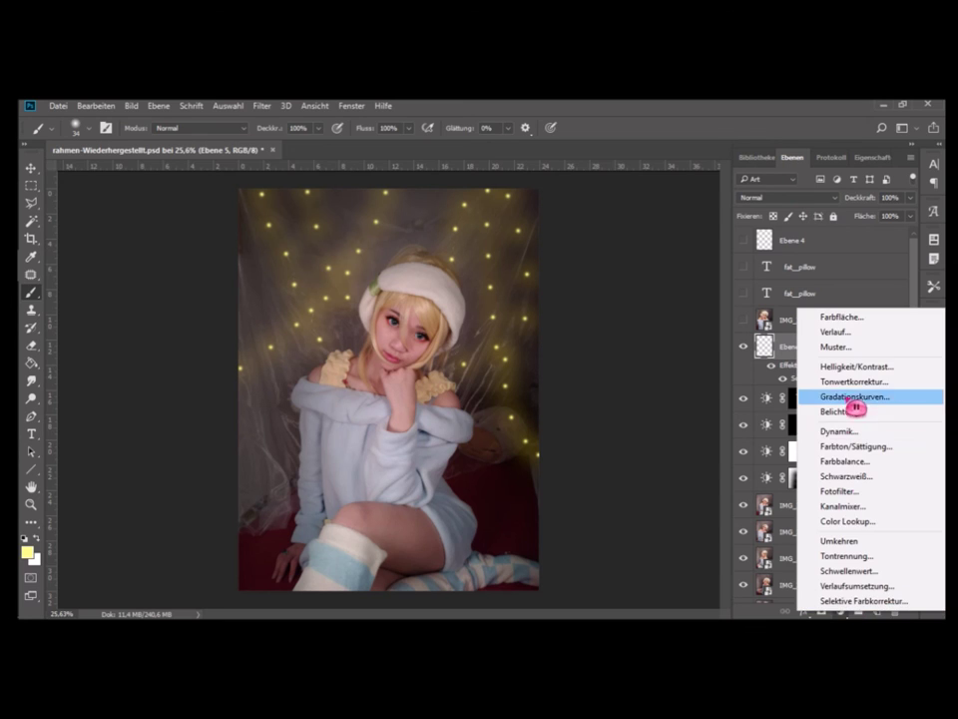
click(864, 367)
drag(822, 258, 830, 259)
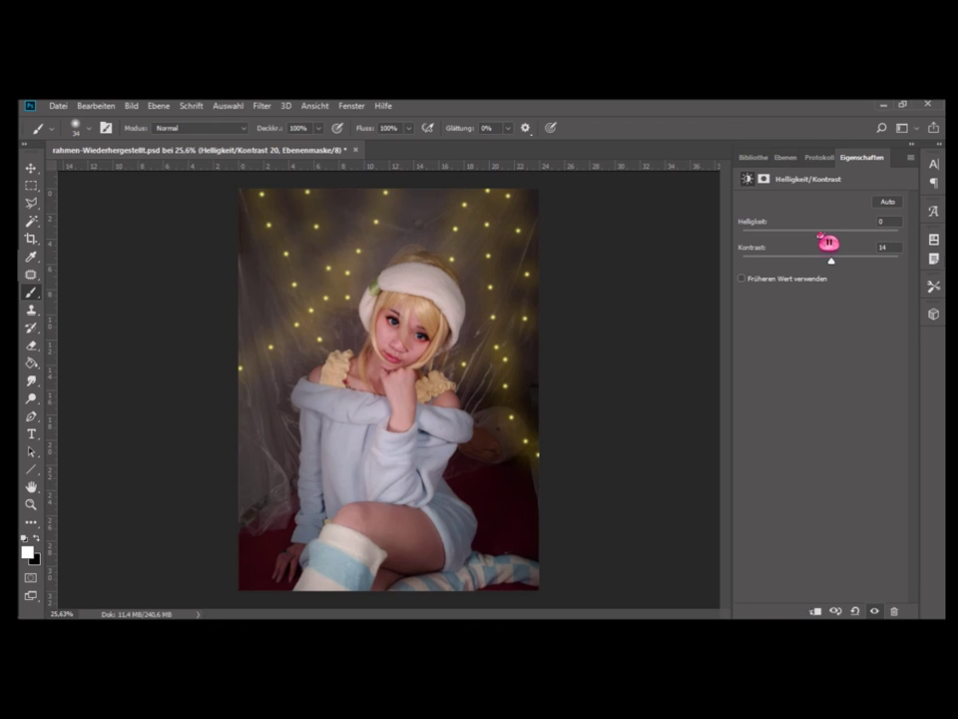
drag(821, 236, 826, 245)
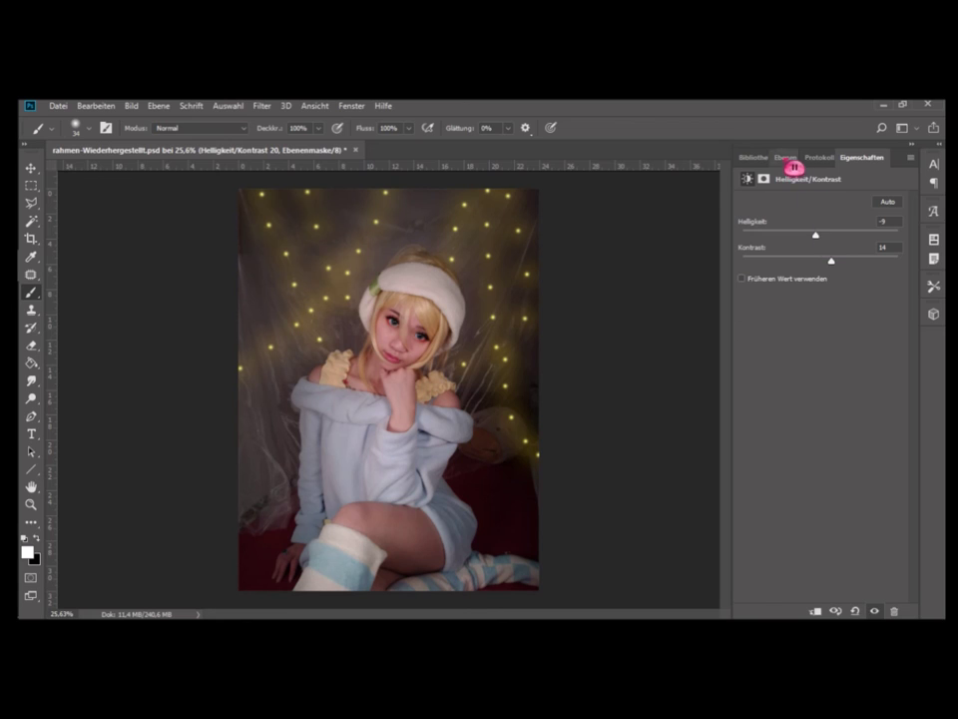
Step: Show the fat_pillow signature text and the thin white frame layer
click(787, 156)
click(744, 269)
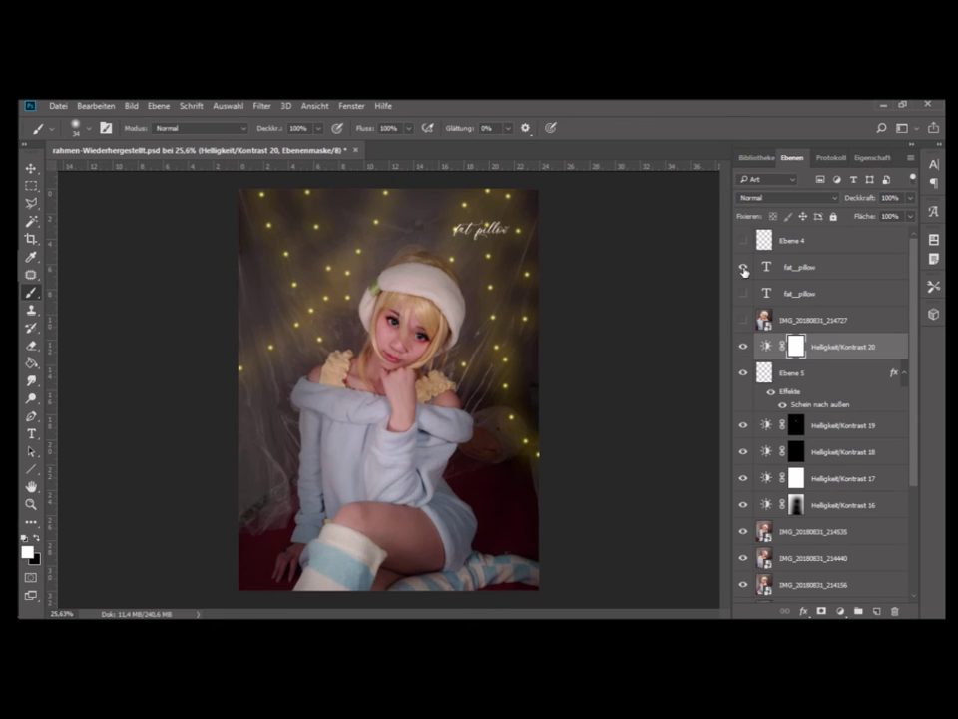
click(744, 241)
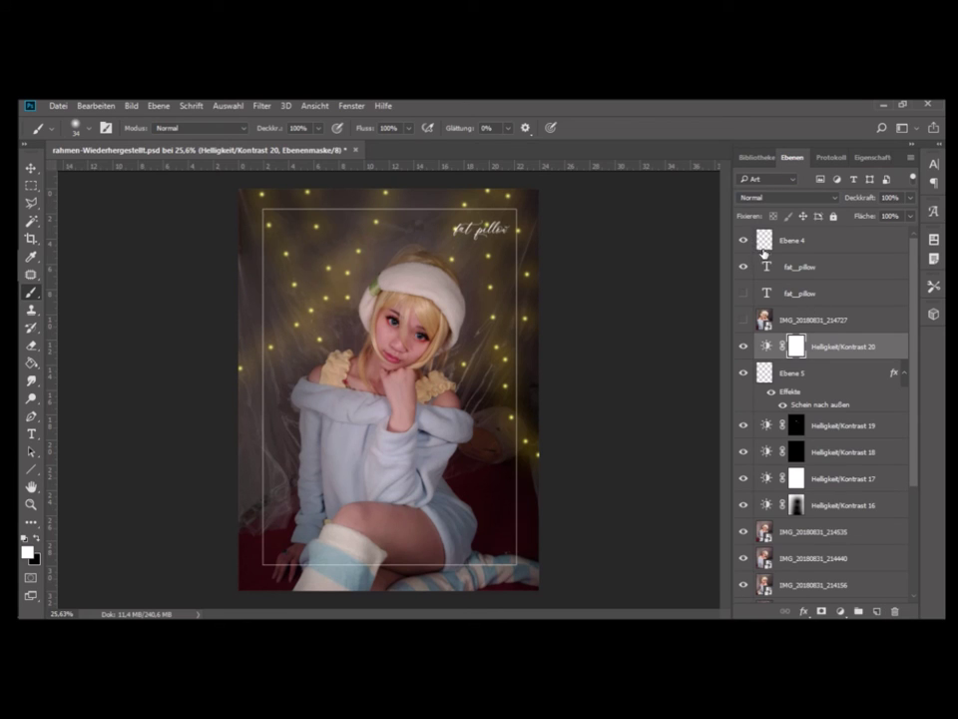